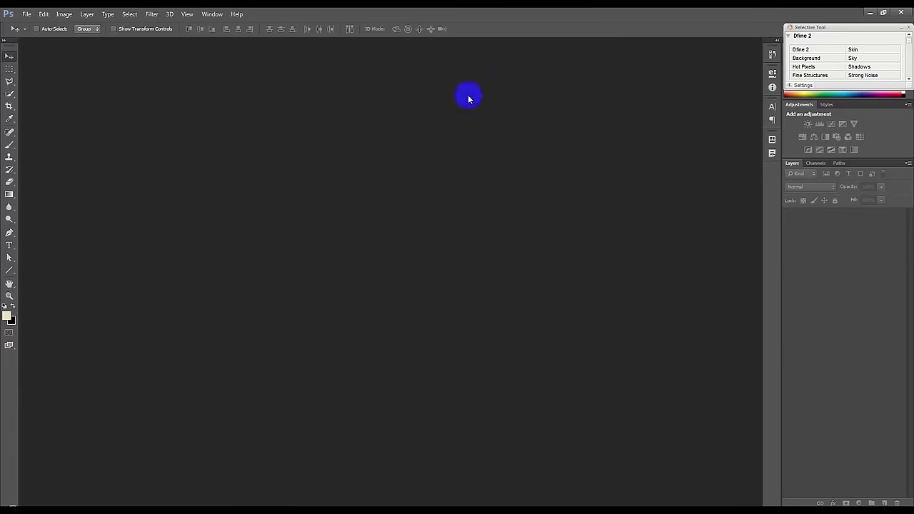
Create a new 1920 × 1080 px white RGB document from File > New.
{"action": "left_click", "coordinate": [27, 13]}
{"action": "left_click", "coordinate": [43, 27]}
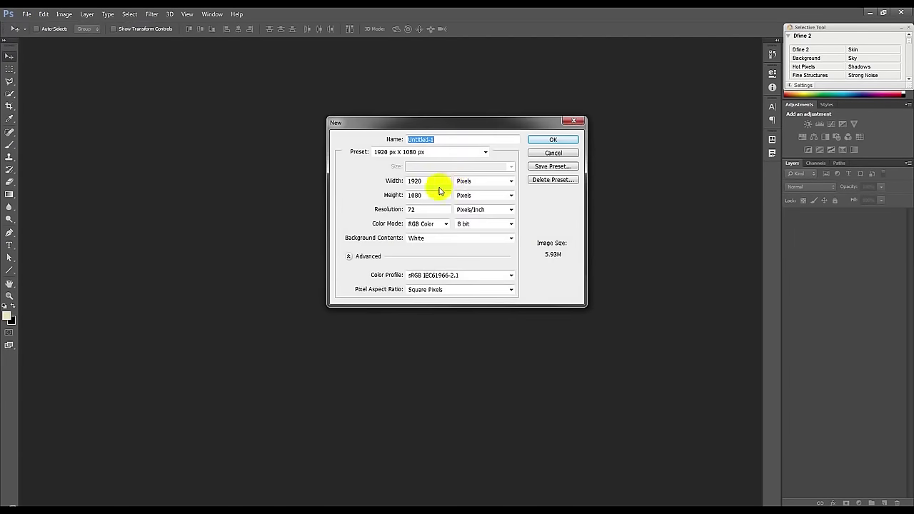
{"action": "left_click", "coordinate": [564, 139]}
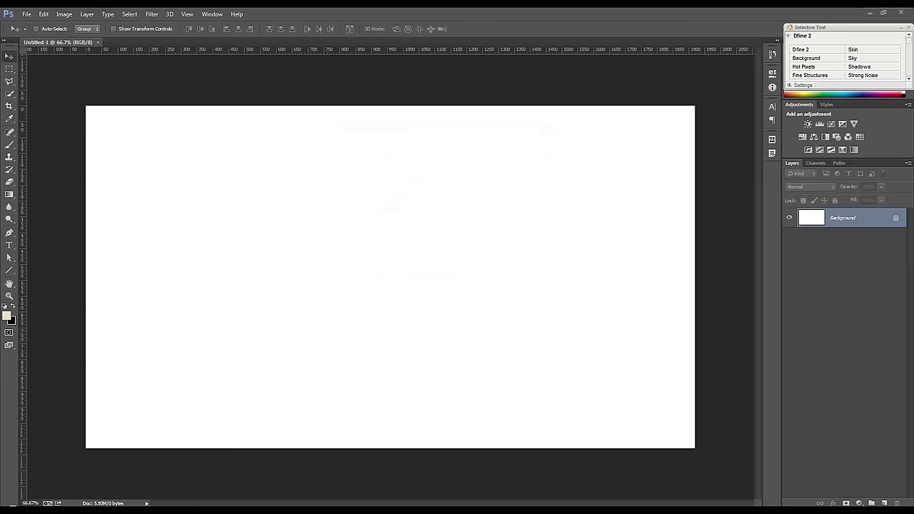
Fill the Background with light grey #ECECEC, then with bluish grey #727D8F.
{"action": "left_click", "coordinate": [16, 319]}
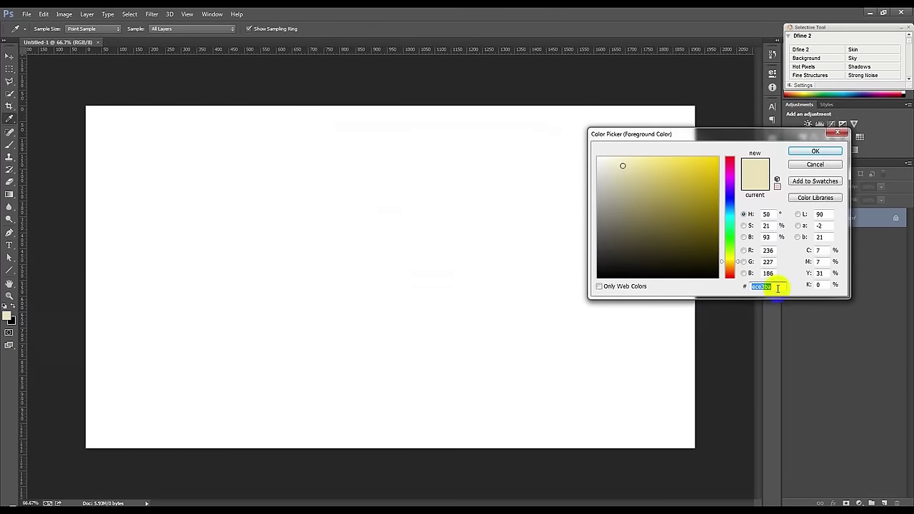
{"action": "right_click", "coordinate": [778, 288]}
{"action": "left_click", "coordinate": [799, 325]}
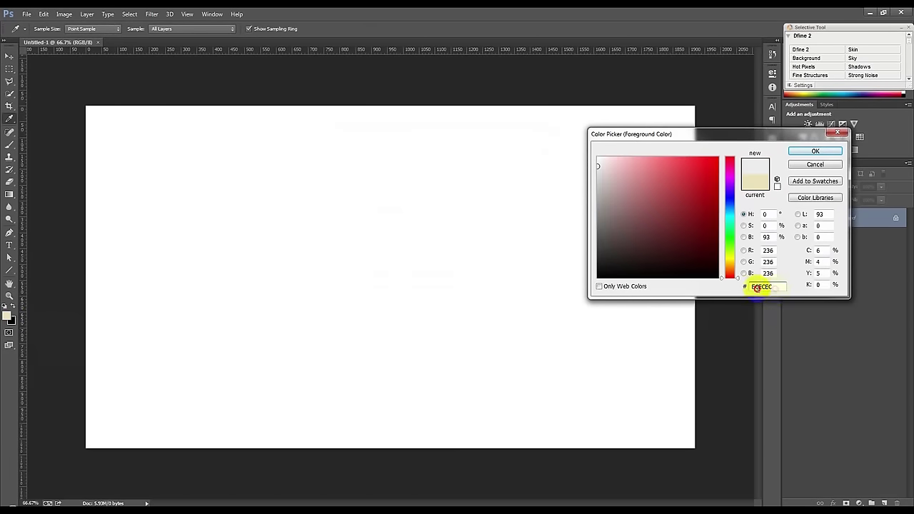
{"action": "left_click", "coordinate": [810, 150]}
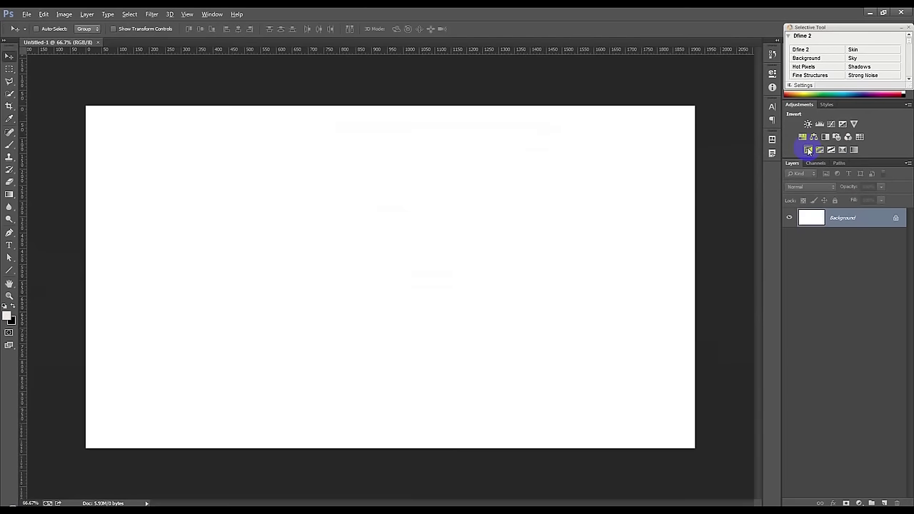
{"action": "key", "text": "alt+BackSpace"}
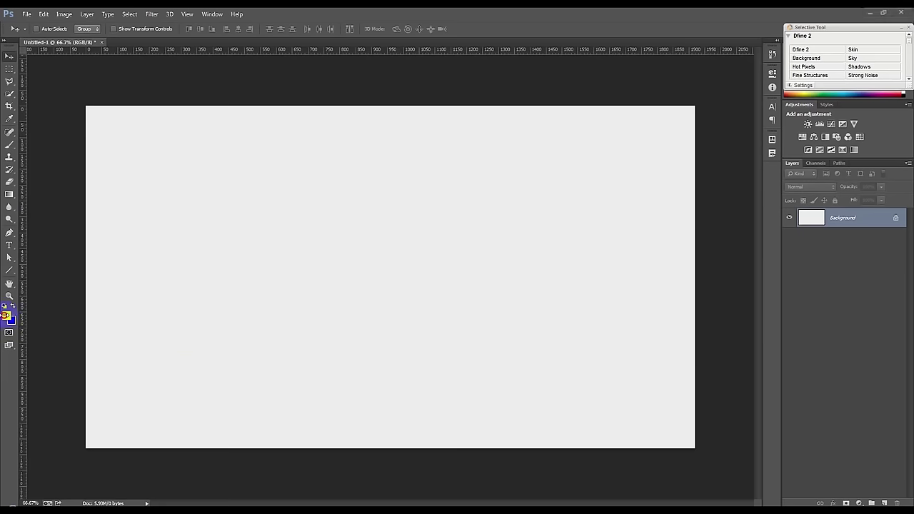
{"action": "left_click", "coordinate": [7, 316]}
{"action": "type", "text": "727d8f"}
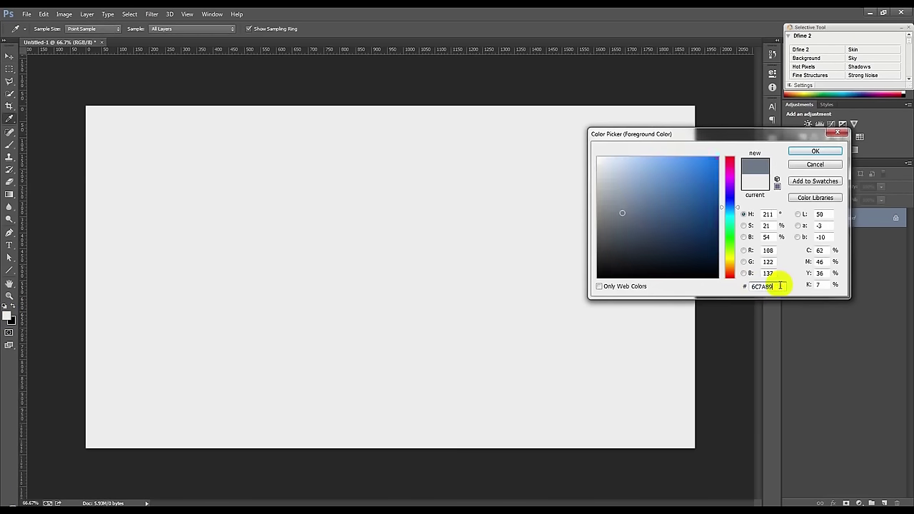
{"action": "left_click", "coordinate": [815, 150]}
{"action": "key", "text": "alt+BackSpace"}
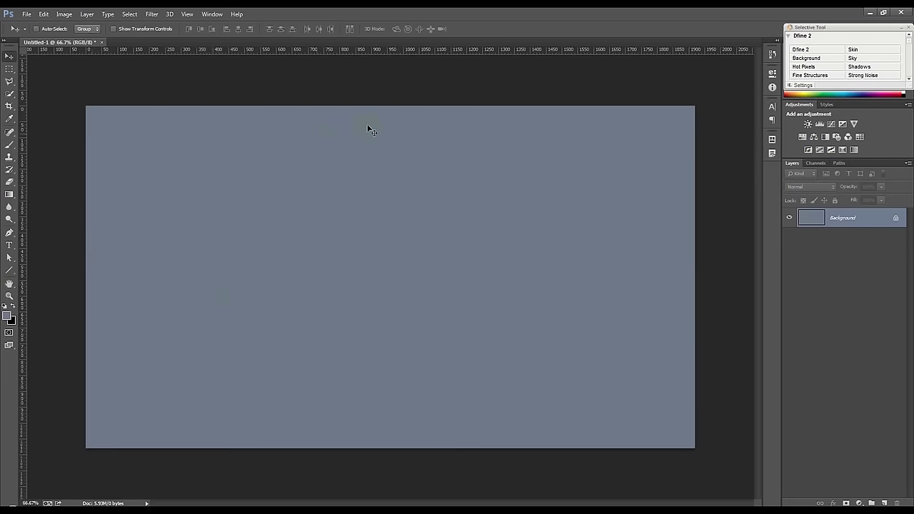
Drag the head icon file onto the canvas, scale it to 65.23%, and centre it.
{"action": "left_click", "coordinate": [330, 503]}
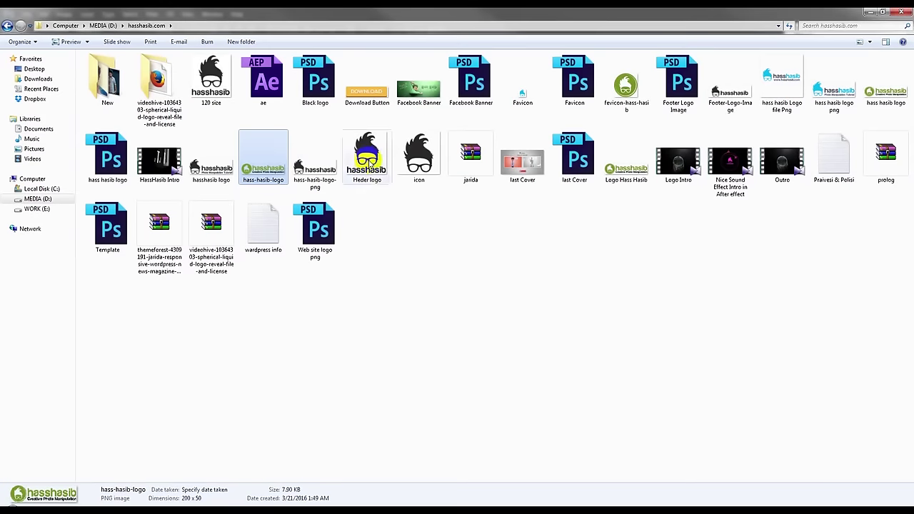
{"action": "left_click_drag", "start_coordinate": [418, 157], "coordinate": [349, 309]}
{"action": "left_click_drag", "start_coordinate": [402, 272], "coordinate": [433, 227]}
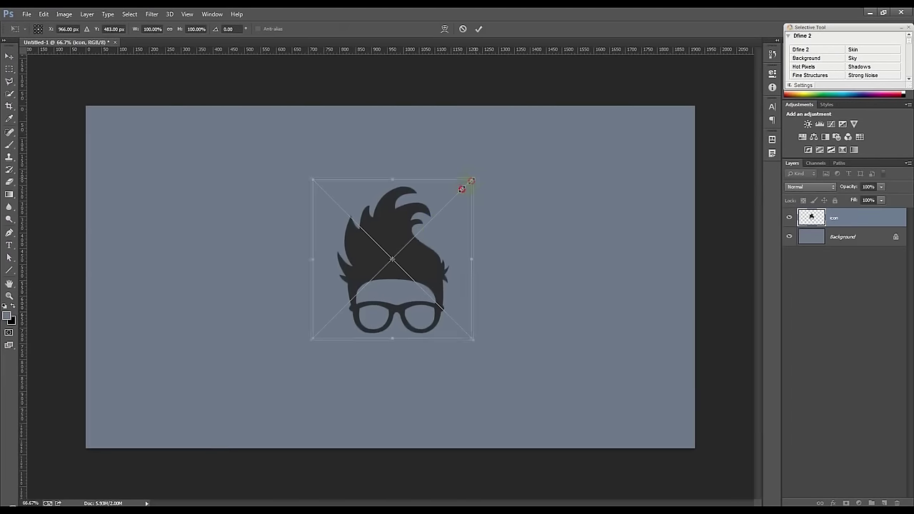
{"action": "left_click_drag", "start_coordinate": [468, 183], "coordinate": [441, 215]}
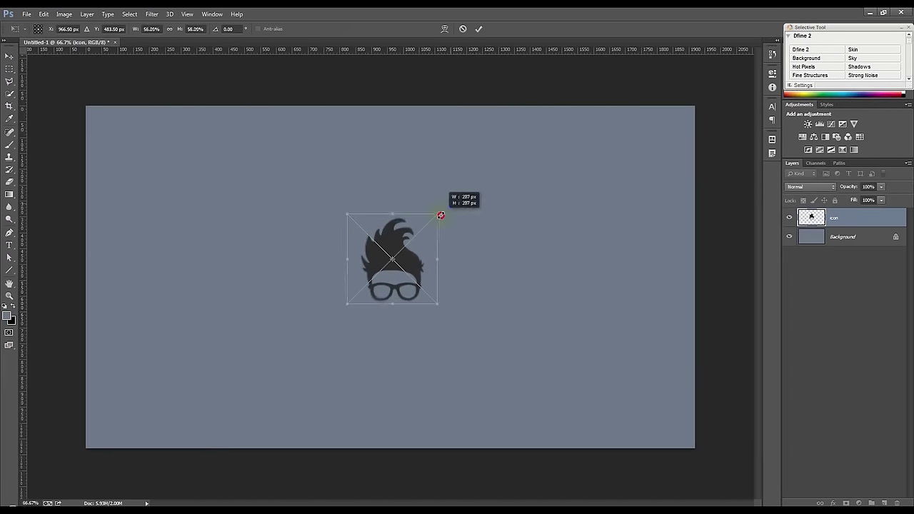
{"action": "left_click", "coordinate": [478, 28]}
{"action": "left_click_drag", "start_coordinate": [457, 197], "coordinate": [454, 200]}
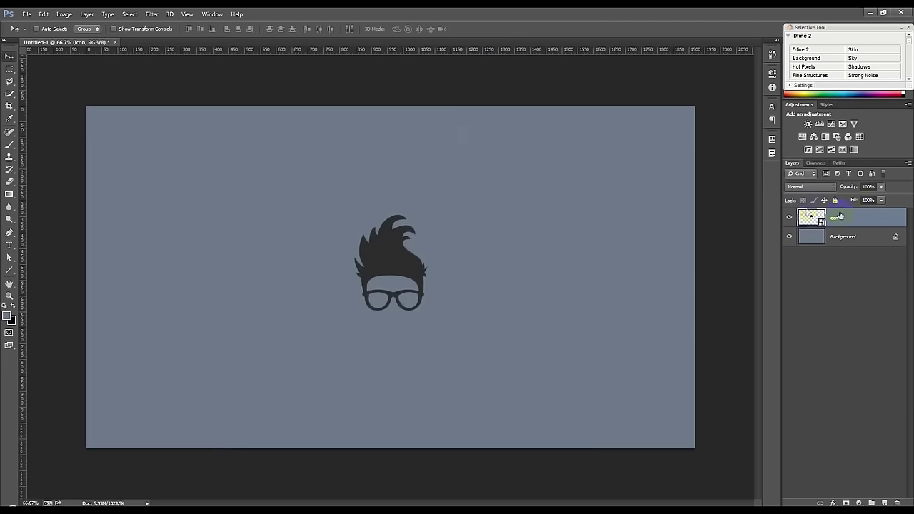
{"action": "double_click", "coordinate": [862, 219]}
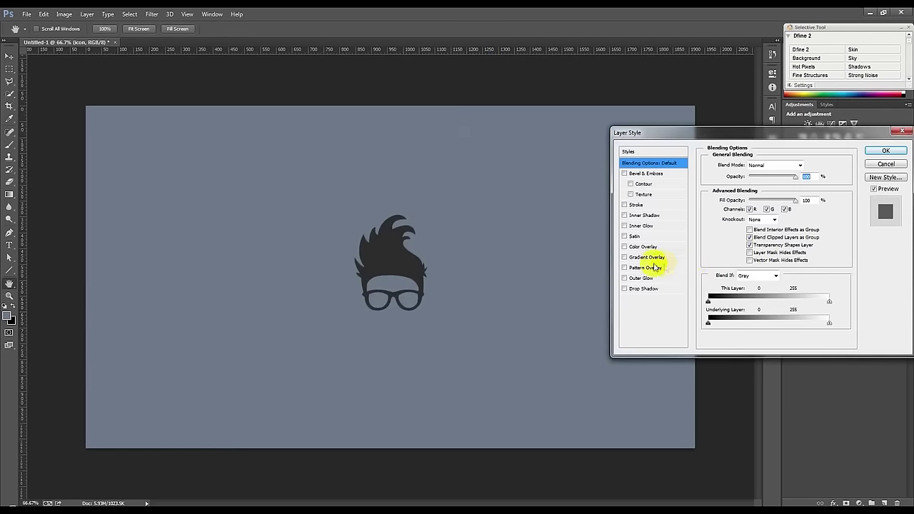
Give the icon layer a white Color Overlay and reposition the icon slightly.
{"action": "left_click", "coordinate": [642, 248]}
{"action": "left_click", "coordinate": [808, 166]}
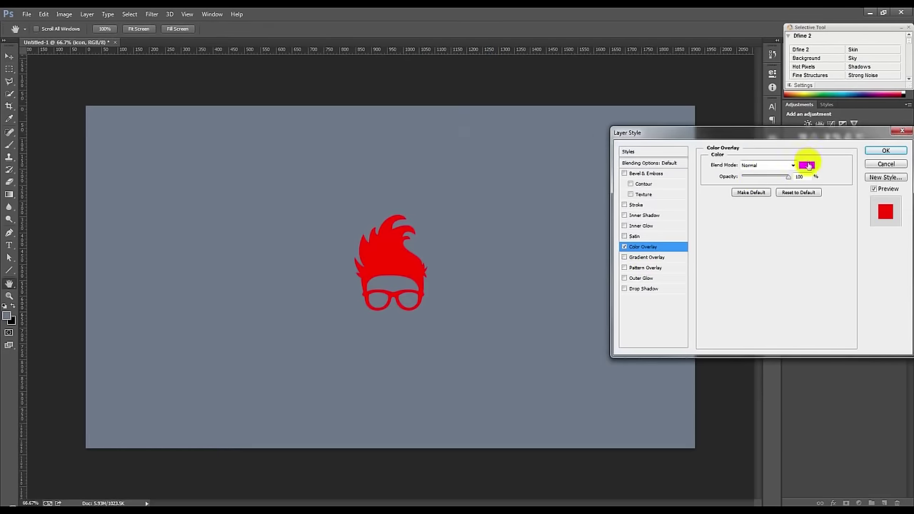
{"action": "left_click_drag", "start_coordinate": [667, 236], "coordinate": [448, 98]}
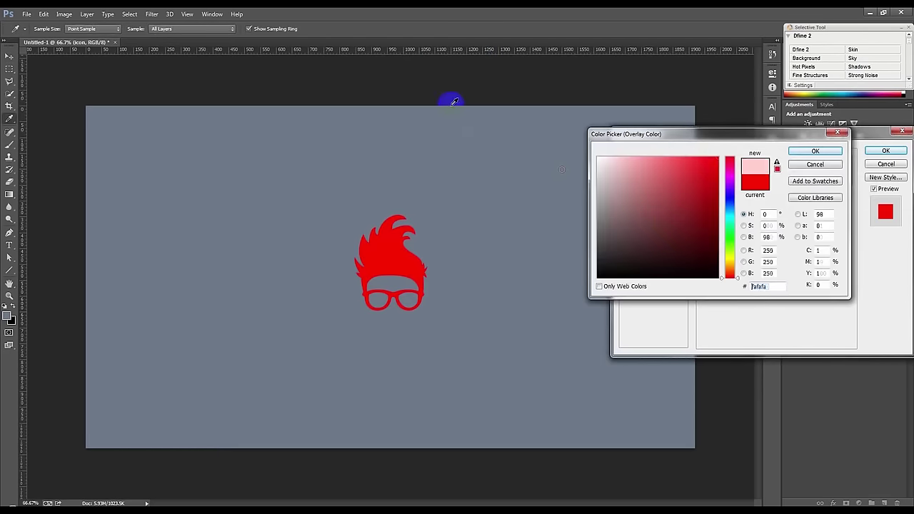
{"action": "left_click", "coordinate": [813, 151]}
{"action": "left_click", "coordinate": [877, 152]}
{"action": "key", "text": "v"}
{"action": "left_click_drag", "start_coordinate": [465, 284], "coordinate": [464, 282]}
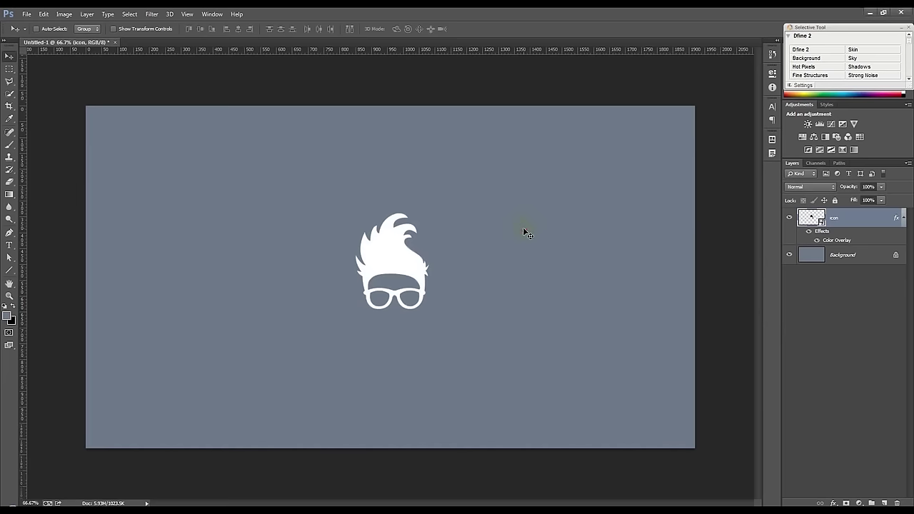
Set the foreground colour to red #CF000F.
{"action": "left_click", "coordinate": [8, 315]}
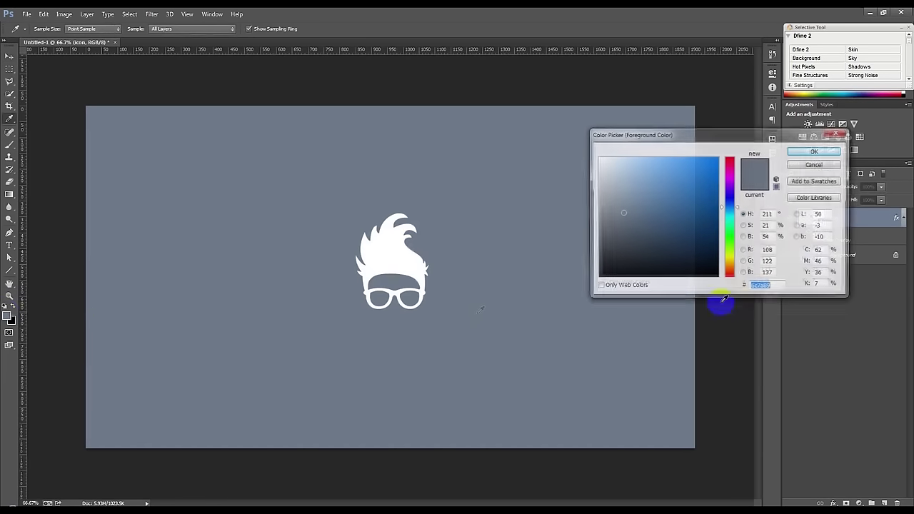
{"action": "right_click", "coordinate": [765, 287]}
{"action": "left_click", "coordinate": [789, 328]}
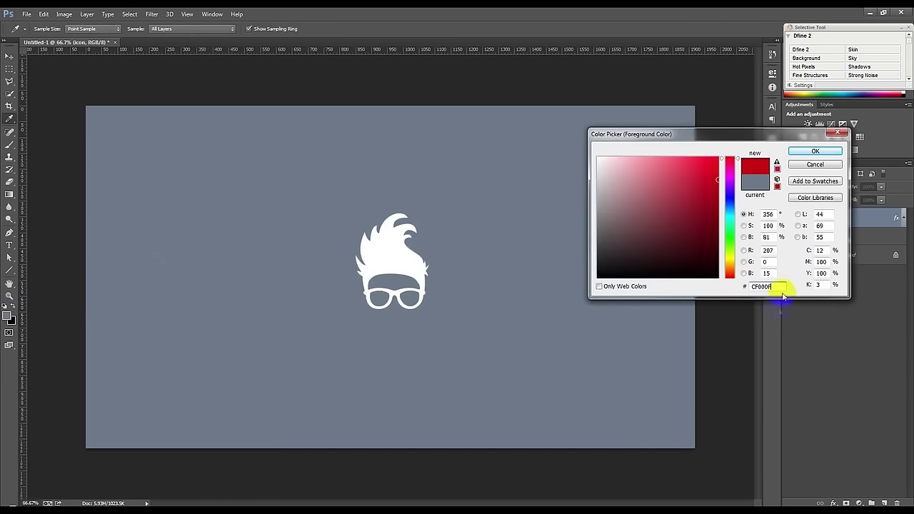
{"action": "double_click", "coordinate": [774, 286]}
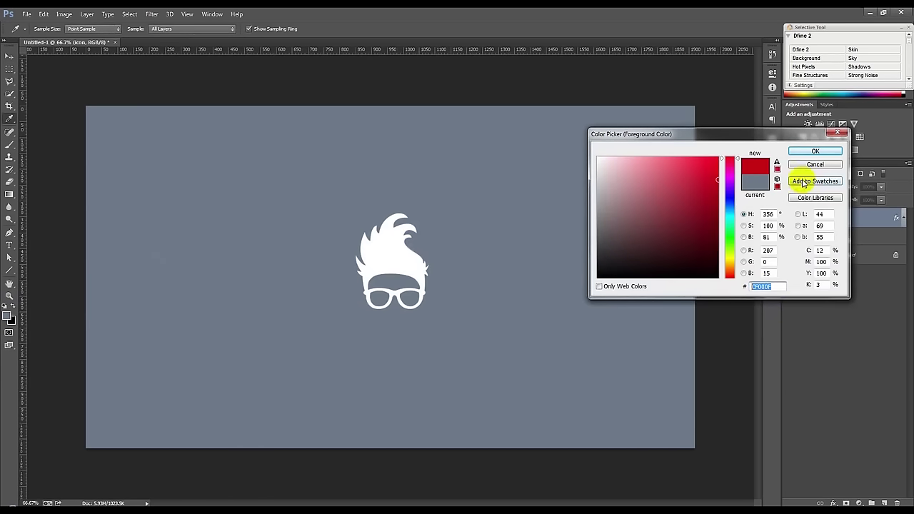
{"action": "left_click", "coordinate": [777, 286]}
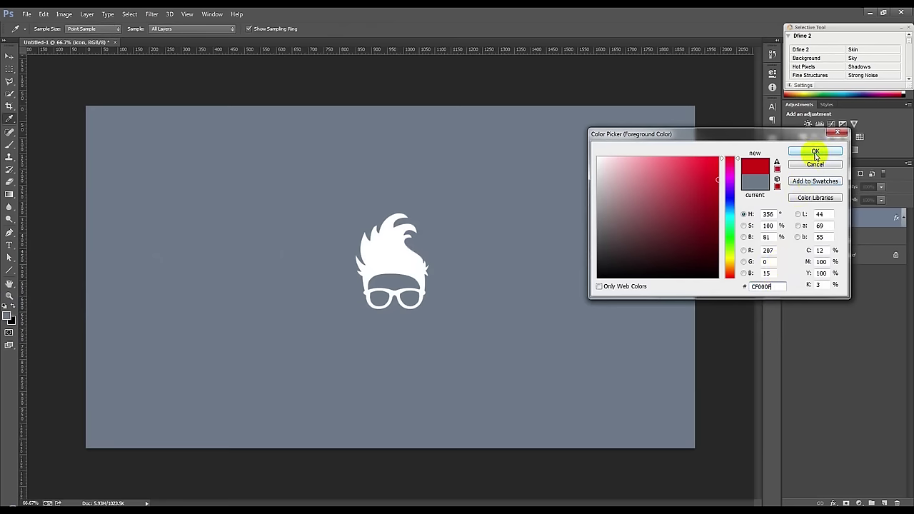
{"action": "left_click", "coordinate": [815, 155]}
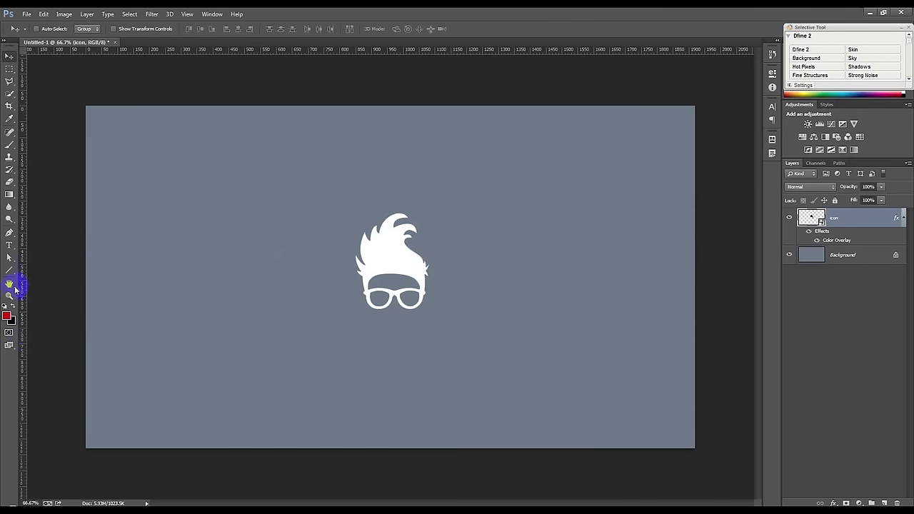
Draw a 531 px red circle around the icon and place Ellipse 1 beneath the icon layer.
{"action": "left_click_drag", "start_coordinate": [9, 270], "coordinate": [42, 287]}
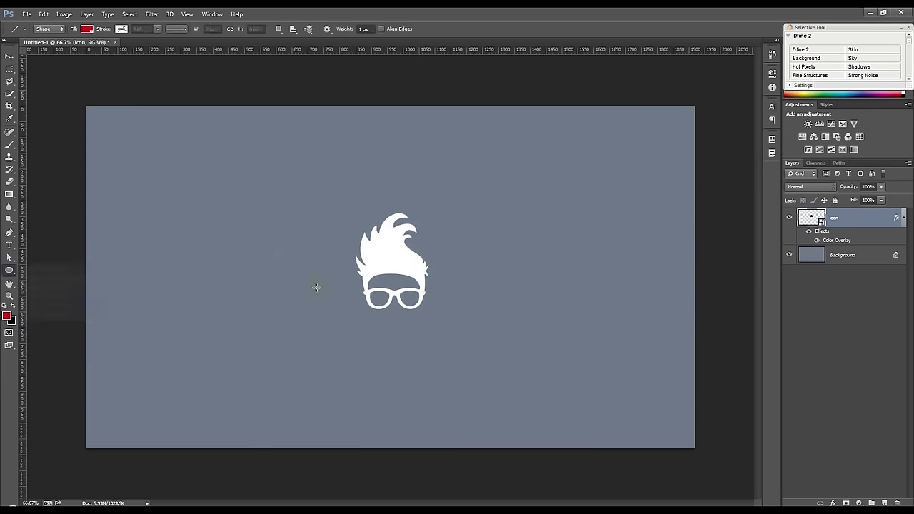
{"action": "left_click_drag", "start_coordinate": [314, 182], "coordinate": [496, 349]}
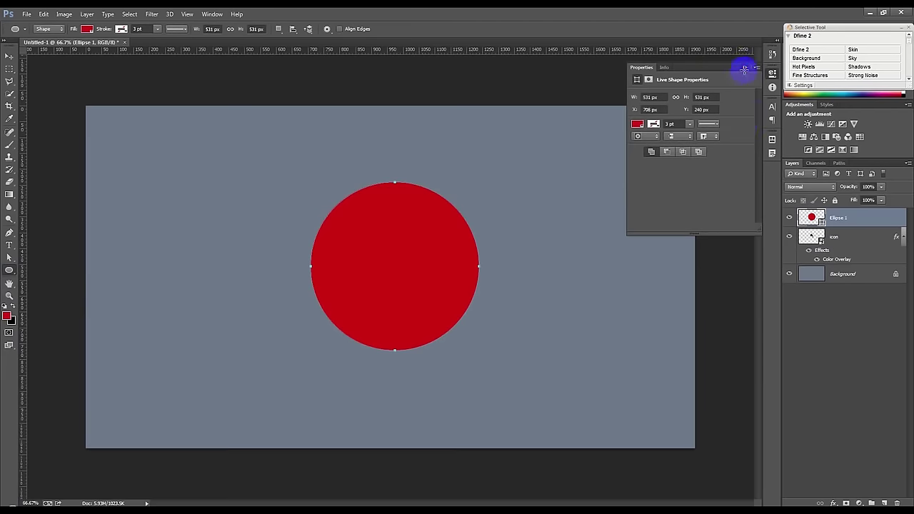
{"action": "left_click", "coordinate": [745, 69]}
{"action": "left_click_drag", "start_coordinate": [835, 219], "coordinate": [835, 265]}
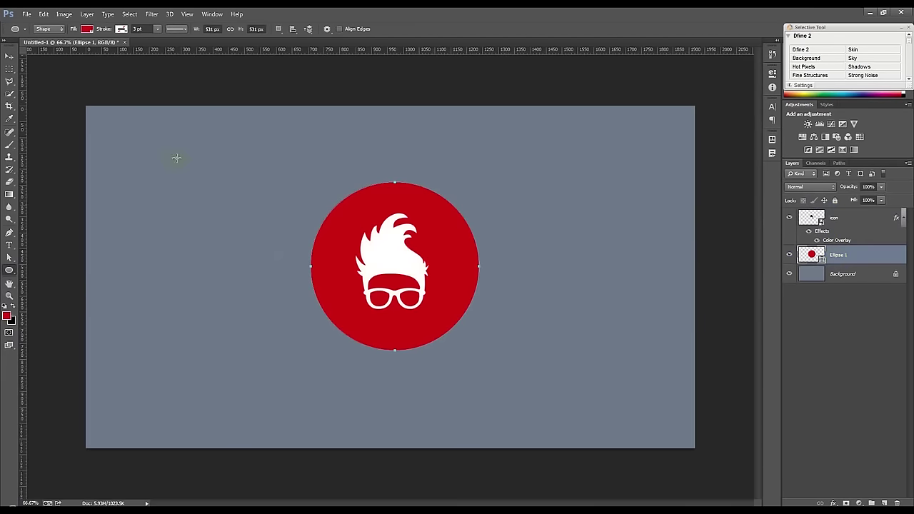
{"action": "left_click", "coordinate": [9, 57]}
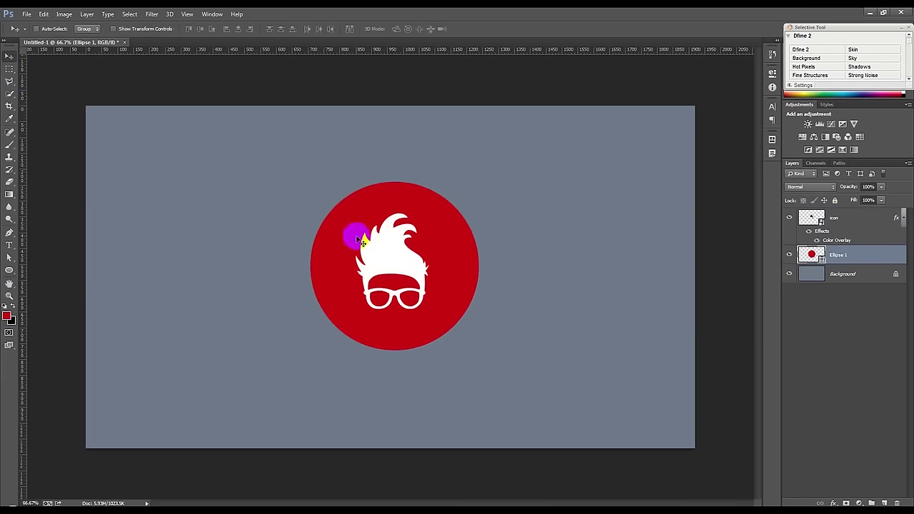
Align the icon to the vertical and horizontal centres of the Ellipse 1 selection, then deselect.
{"action": "scroll", "coordinate": [471, 236], "scroll_direction": "up", "scroll_amount": 2, "text": "alt"}
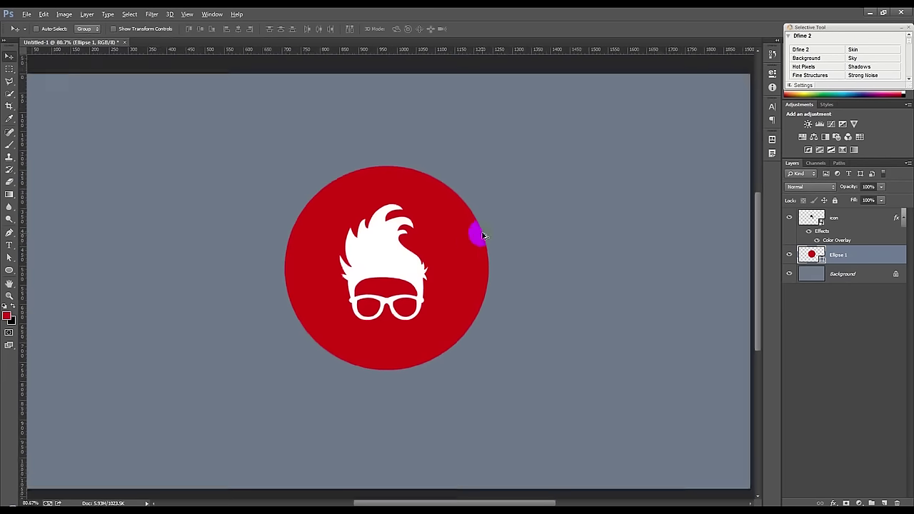
{"action": "scroll", "coordinate": [461, 247], "scroll_direction": "up", "scroll_amount": 1, "text": "alt"}
{"action": "scroll", "coordinate": [457, 243], "scroll_direction": "up", "scroll_amount": 1, "text": "alt"}
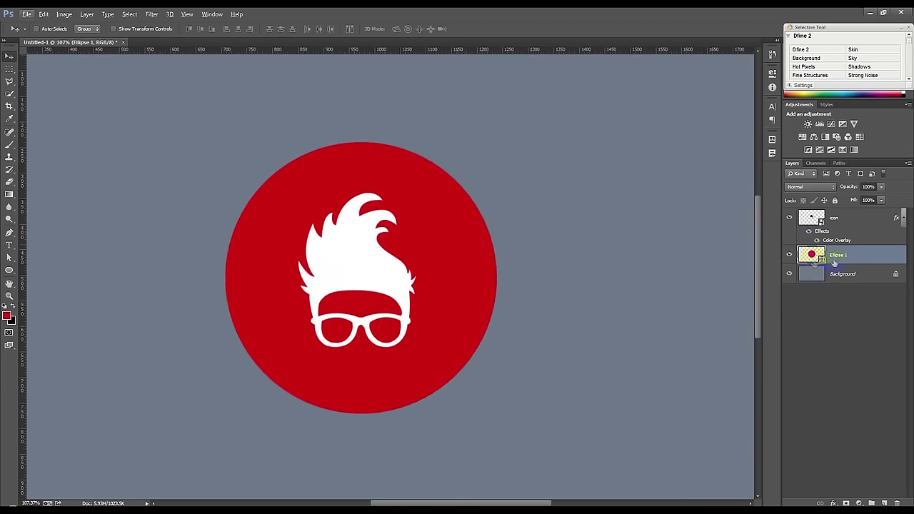
{"action": "left_click", "coordinate": [841, 223]}
{"action": "left_click", "coordinate": [902, 218]}
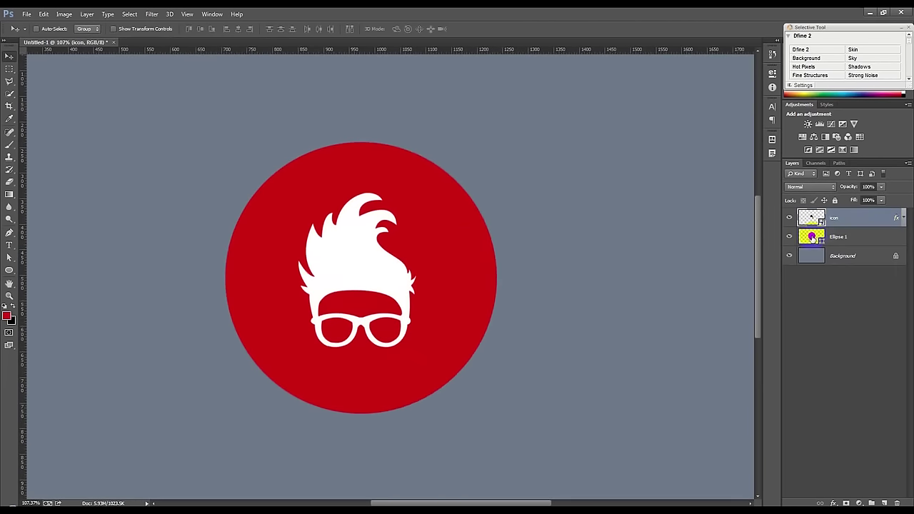
{"action": "left_click", "coordinate": [812, 238], "text": "ctrl"}
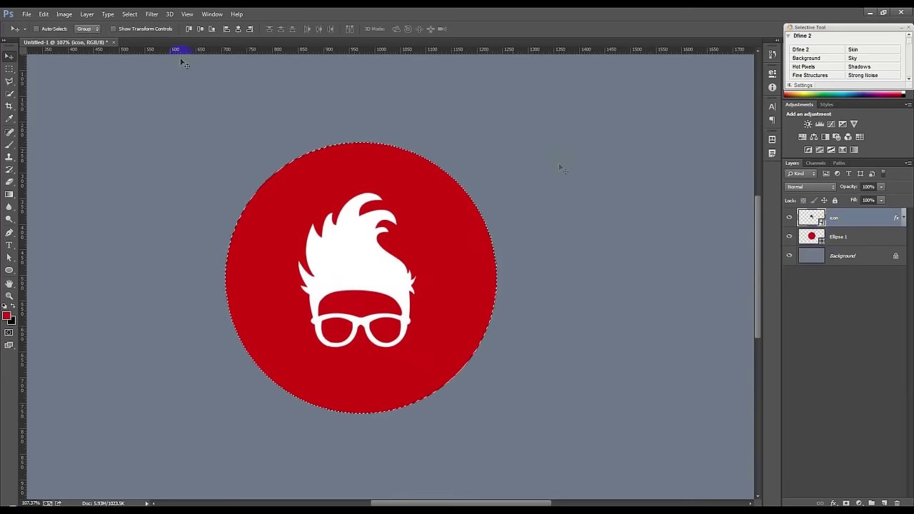
{"action": "left_click", "coordinate": [200, 28]}
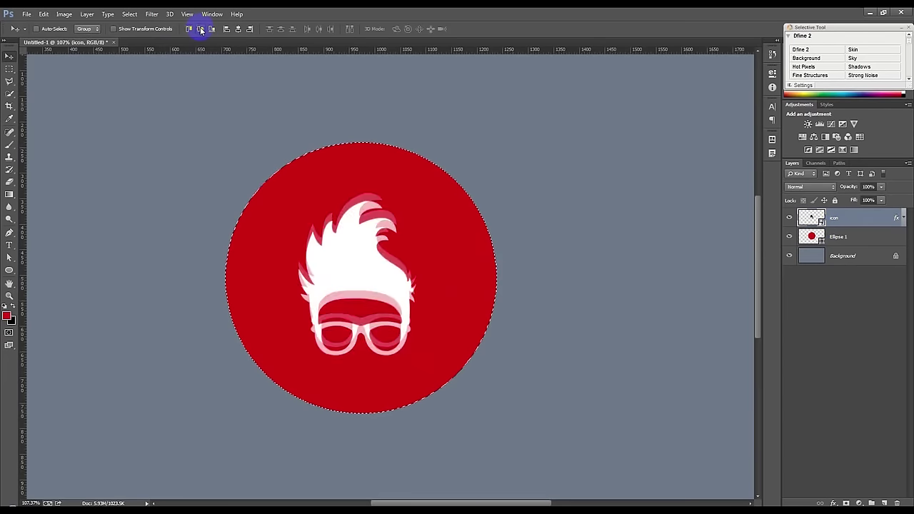
{"action": "left_click", "coordinate": [238, 29]}
{"action": "key", "text": "ctrl+d"}
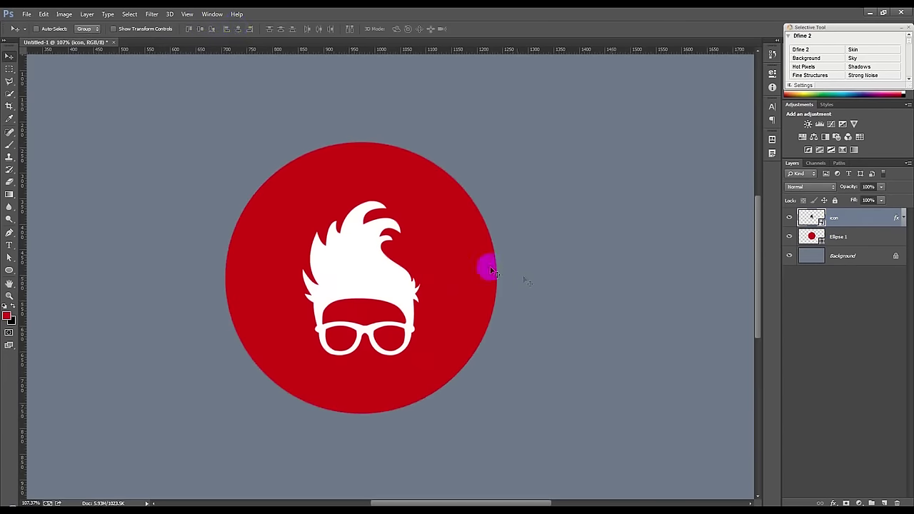
{"action": "left_click", "coordinate": [10, 270]}
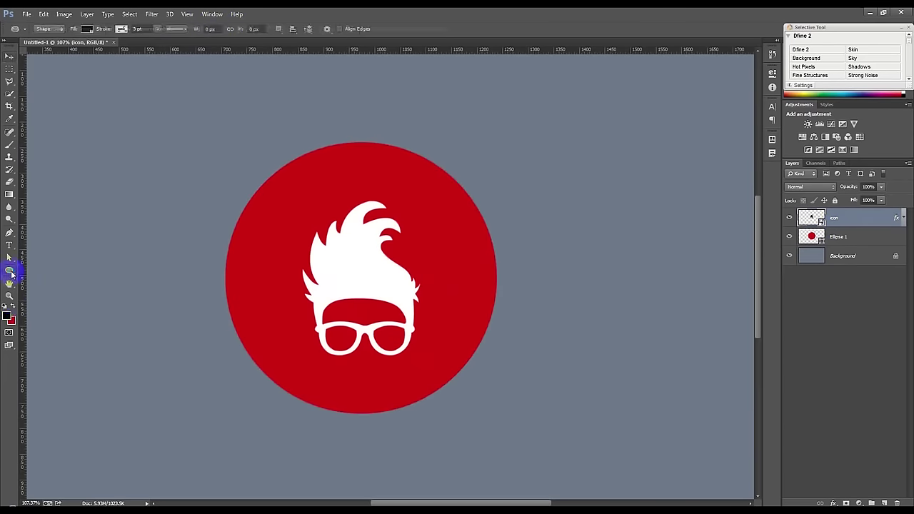
{"action": "left_click", "coordinate": [43, 268]}
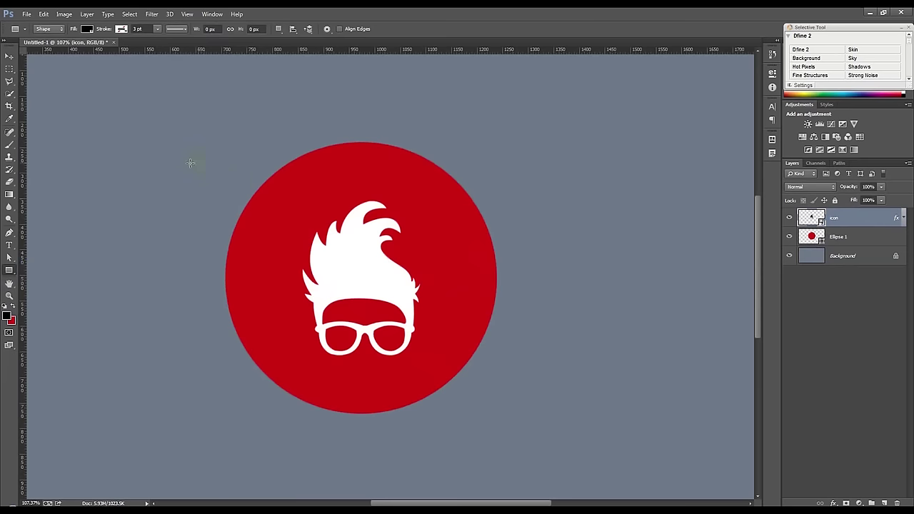
Draw a black rectangle across the circle, rotate it about 32°, and move it beneath the icon.
{"action": "mouse_move", "coordinate": [183, 202]}
{"action": "left_mouse_down"}
{"action": "mouse_move", "coordinate": [535, 319]}
{"action": "mouse_move", "coordinate": [545, 356]}
{"action": "left_mouse_up"}
{"action": "key", "text": "ctrl+t"}
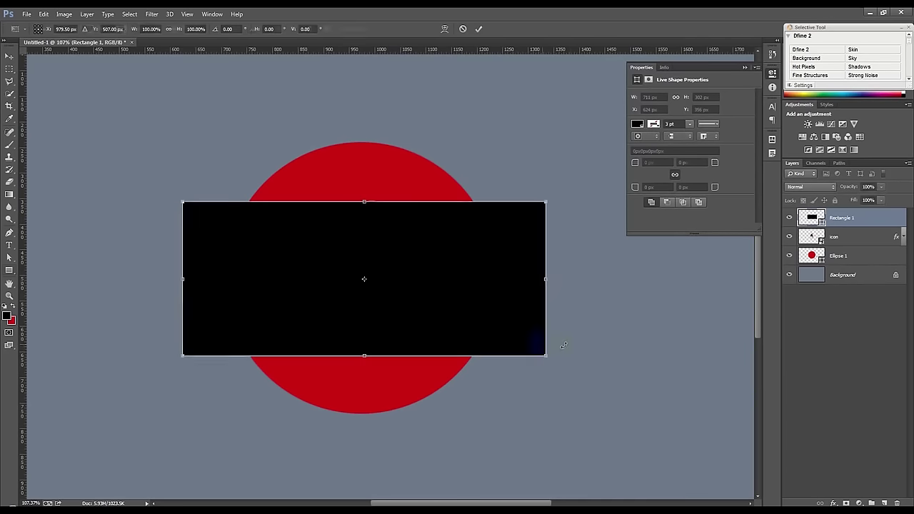
{"action": "left_click_drag", "start_coordinate": [626, 319], "coordinate": [607, 452]}
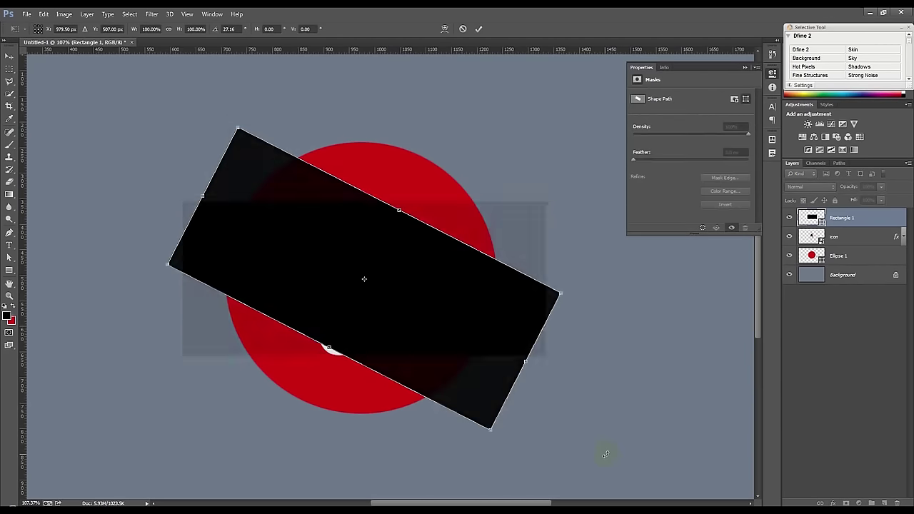
{"action": "left_click_drag", "start_coordinate": [581, 240], "coordinate": [590, 262]}
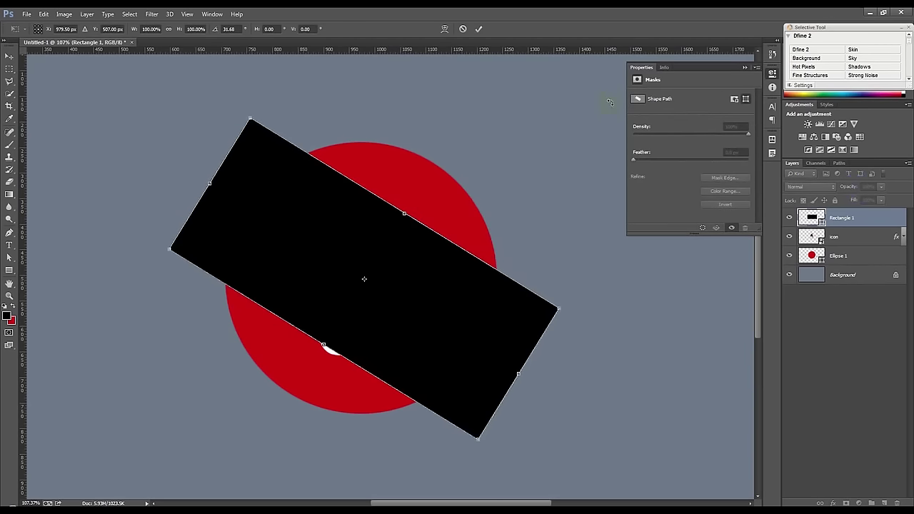
{"action": "left_click", "coordinate": [479, 29]}
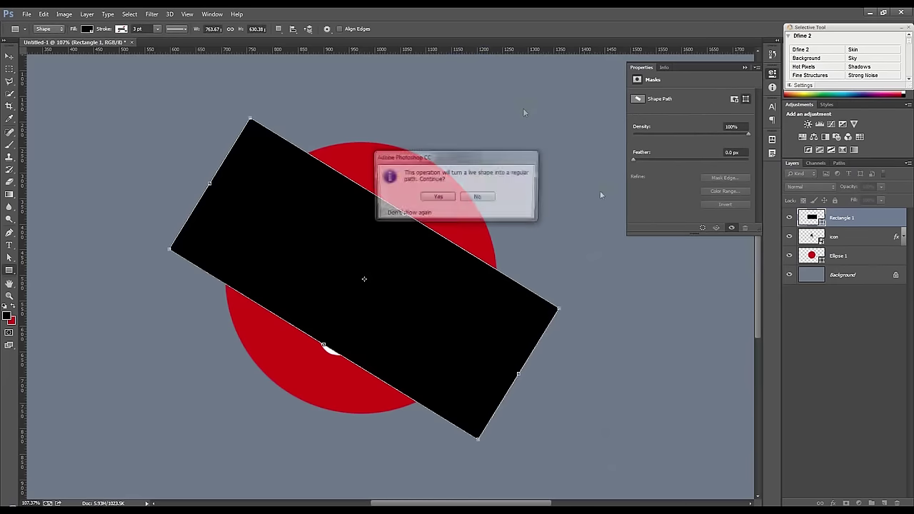
{"action": "left_click", "coordinate": [440, 198]}
{"action": "left_click_drag", "start_coordinate": [814, 218], "coordinate": [814, 247]}
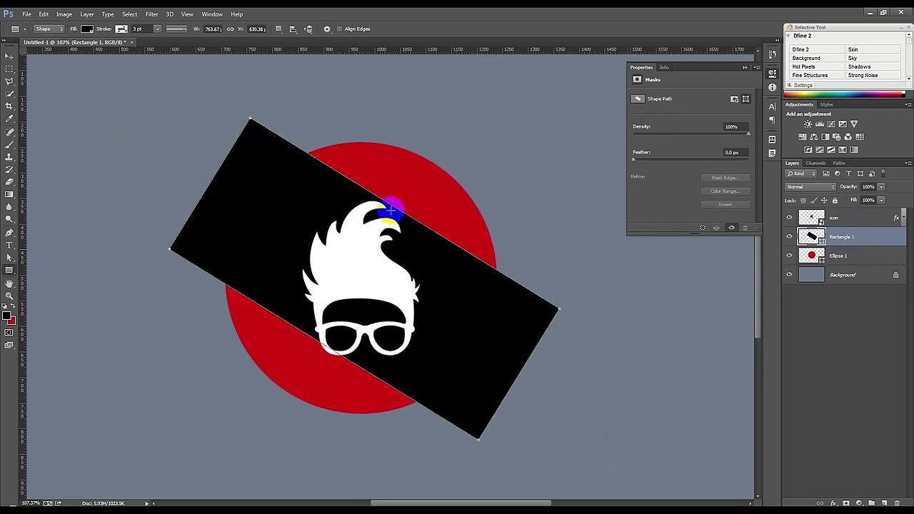
Nudge the black rectangle slightly down-right and rotate it about 8° more.
{"action": "left_click", "coordinate": [9, 55]}
{"action": "left_click_drag", "start_coordinate": [435, 230], "coordinate": [442, 237]}
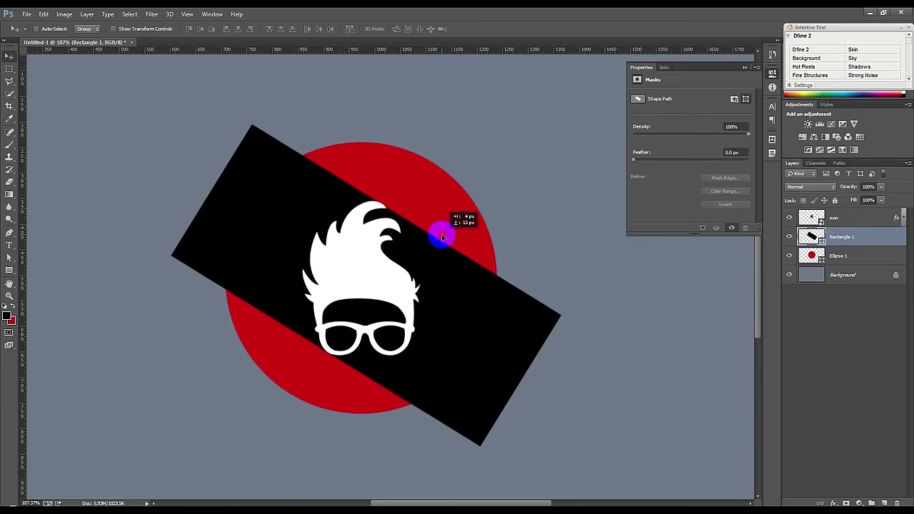
{"action": "scroll", "coordinate": [408, 251], "scroll_direction": "up", "scroll_amount": 5}
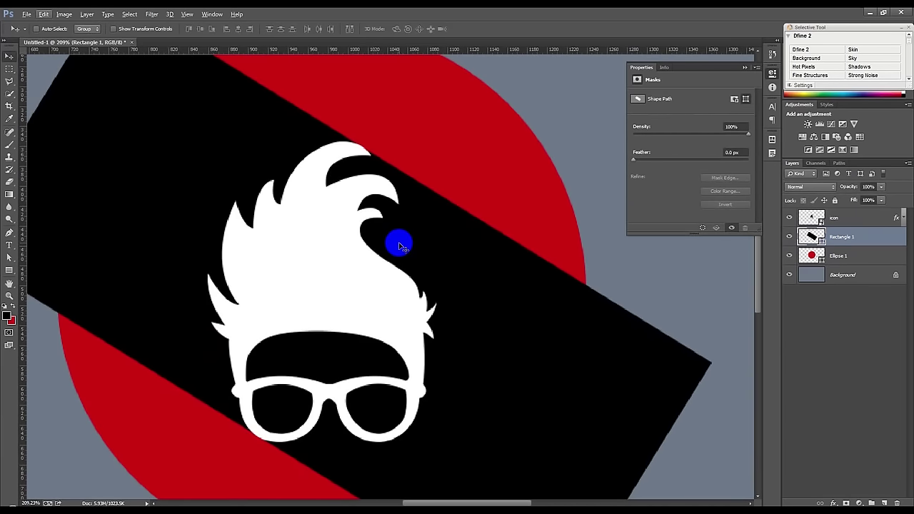
{"action": "scroll", "coordinate": [400, 247], "scroll_direction": "down", "scroll_amount": 5}
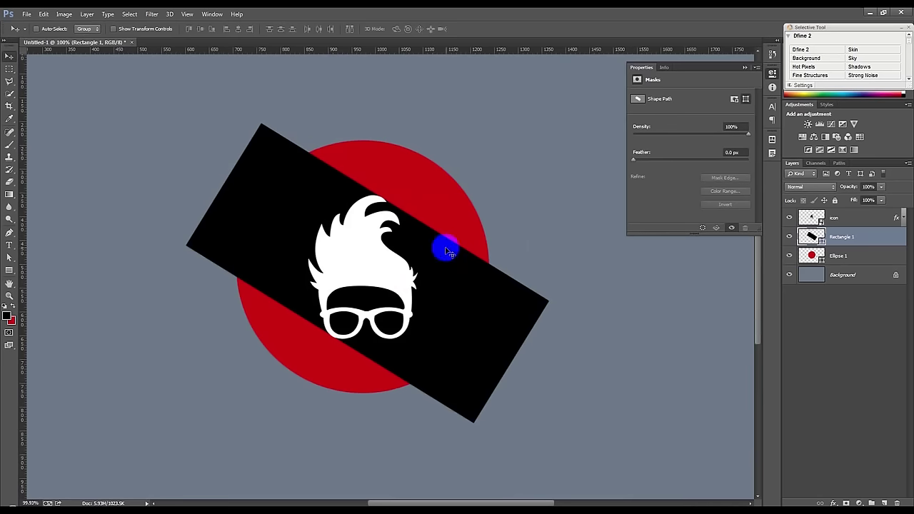
{"action": "key", "text": "ctrl+t"}
{"action": "left_click_drag", "start_coordinate": [618, 280], "coordinate": [623, 316]}
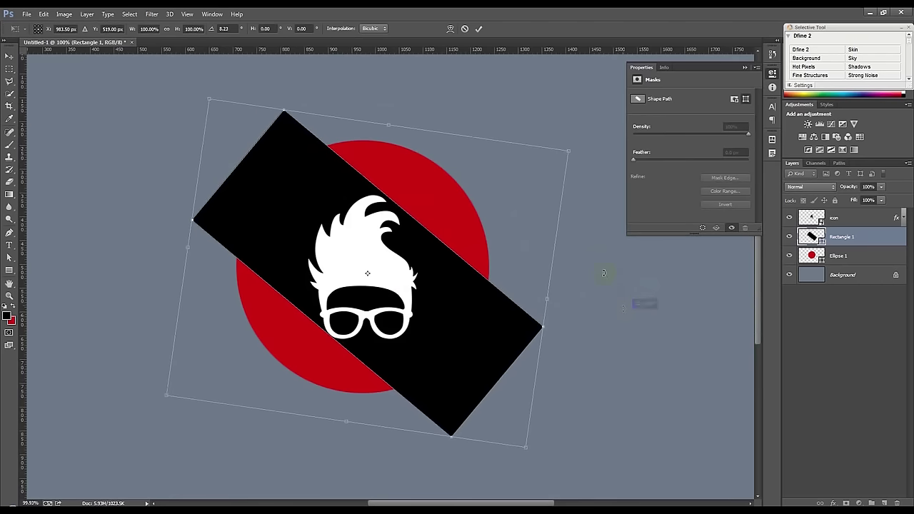
Tilt the rectangle to about 8.8°, shrink it to about 96%, and commit the transform.
{"action": "left_click_drag", "start_coordinate": [570, 152], "coordinate": [563, 157]}
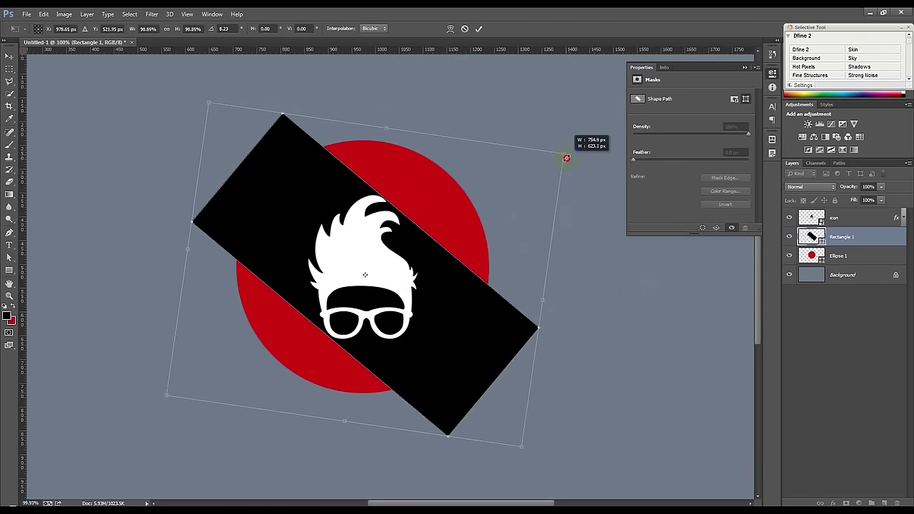
{"action": "left_click_drag", "start_coordinate": [593, 228], "coordinate": [596, 235]}
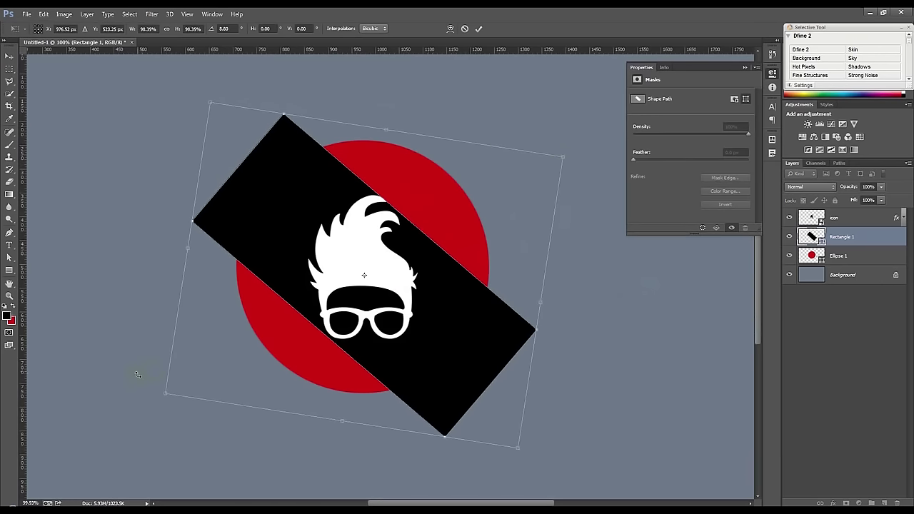
{"action": "left_click_drag", "start_coordinate": [163, 395], "coordinate": [171, 394]}
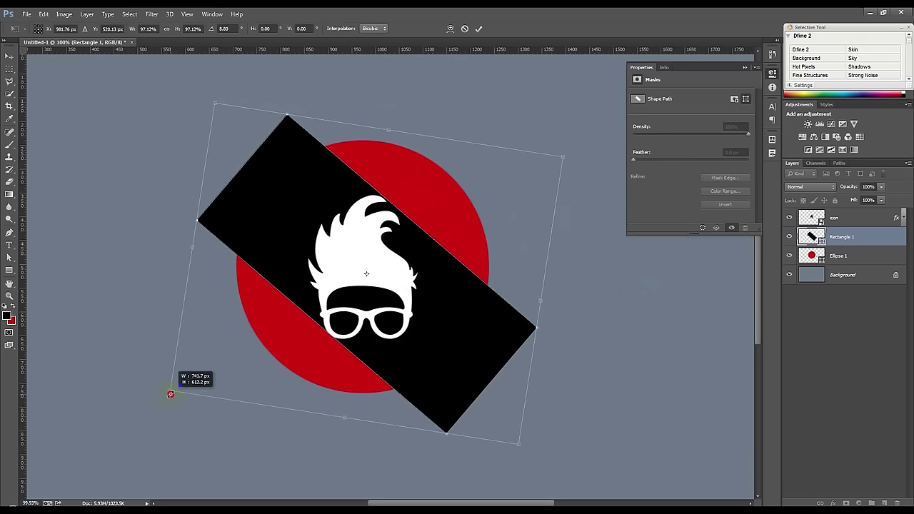
{"action": "left_click_drag", "start_coordinate": [567, 156], "coordinate": [562, 157]}
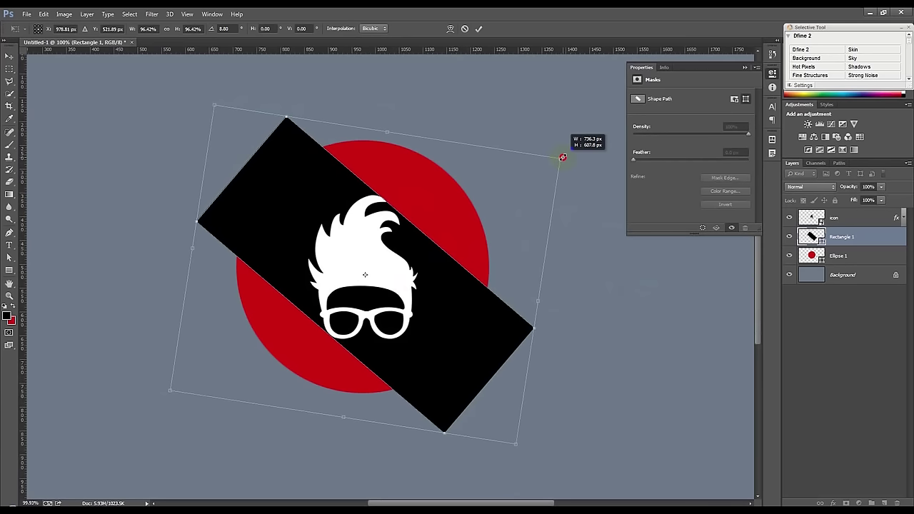
{"action": "scroll", "coordinate": [375, 214], "scroll_direction": "up", "scroll_amount": 3}
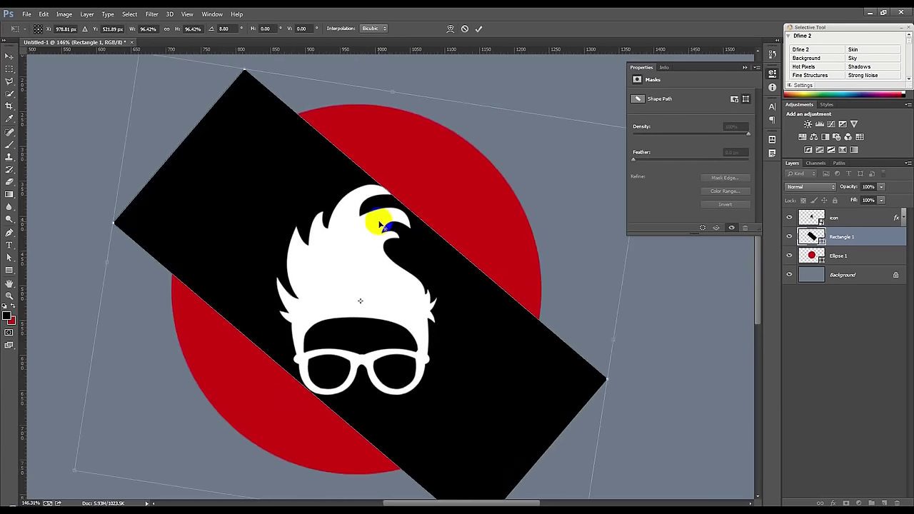
{"action": "scroll", "coordinate": [377, 214], "scroll_direction": "down", "scroll_amount": 1}
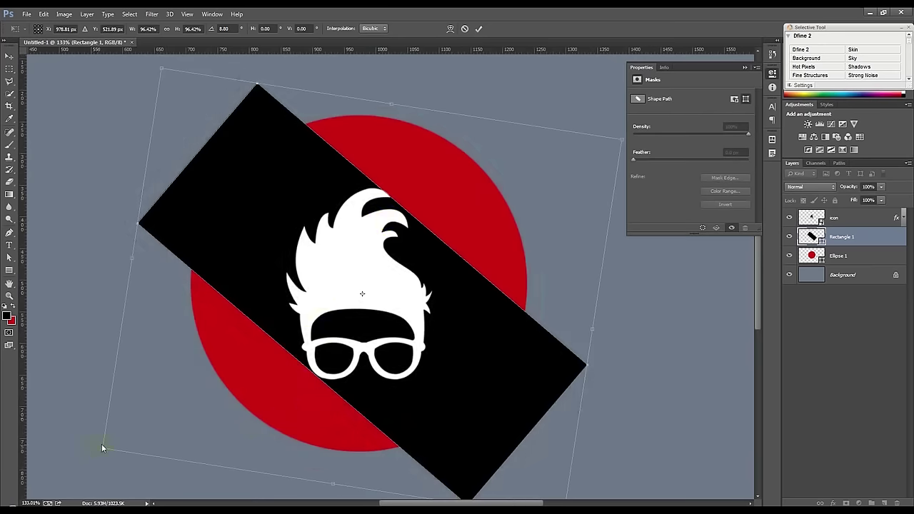
{"action": "left_click_drag", "start_coordinate": [103, 447], "coordinate": [105, 448]}
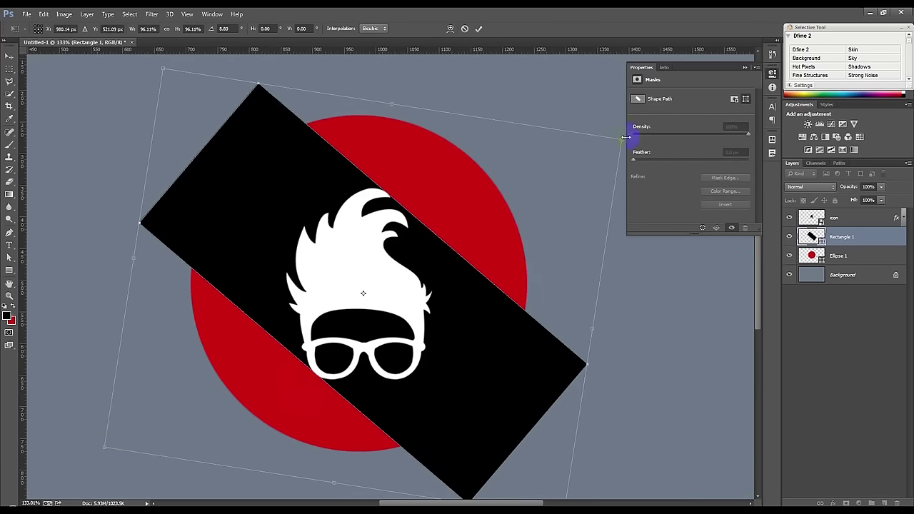
{"action": "left_click_drag", "start_coordinate": [624, 138], "coordinate": [623, 140]}
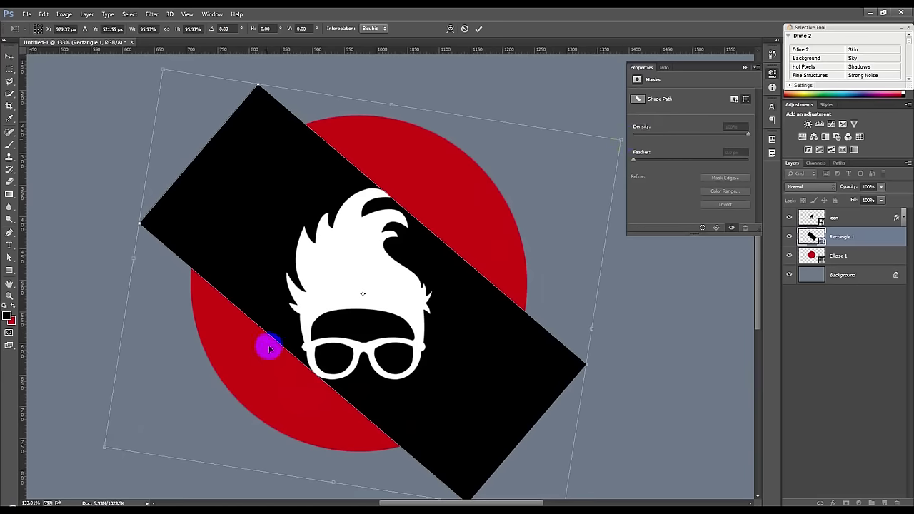
{"action": "left_click", "coordinate": [481, 28]}
Zoom in on the face and add a layer mask to Rectangle 1.
{"action": "left_click_drag", "start_coordinate": [312, 372], "coordinate": [442, 285]}
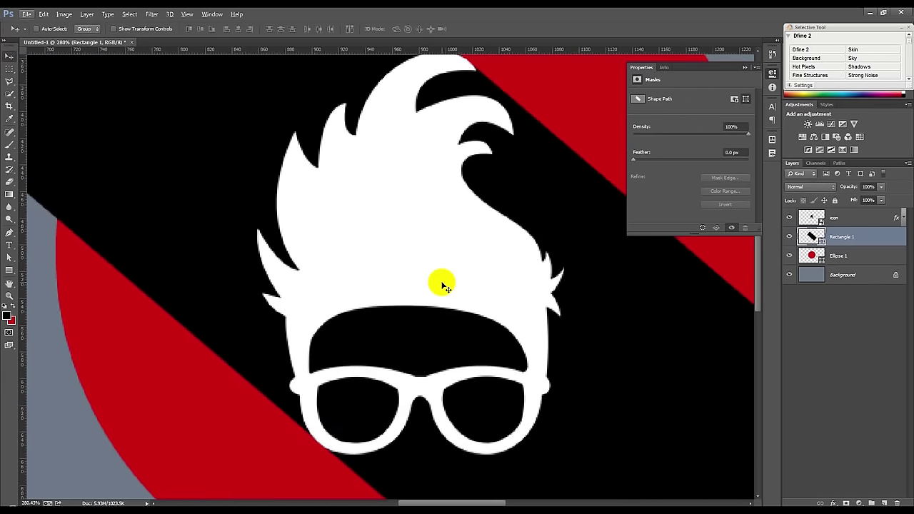
{"action": "scroll", "coordinate": [443, 286], "scroll_direction": "up", "scroll_amount": 3}
{"action": "scroll", "coordinate": [443, 286], "scroll_direction": "down", "scroll_amount": 5}
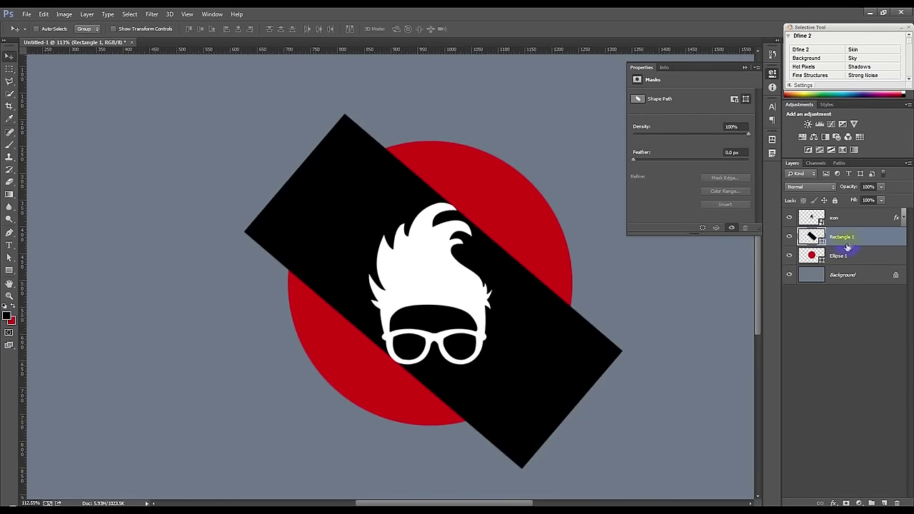
{"action": "left_click", "coordinate": [846, 503]}
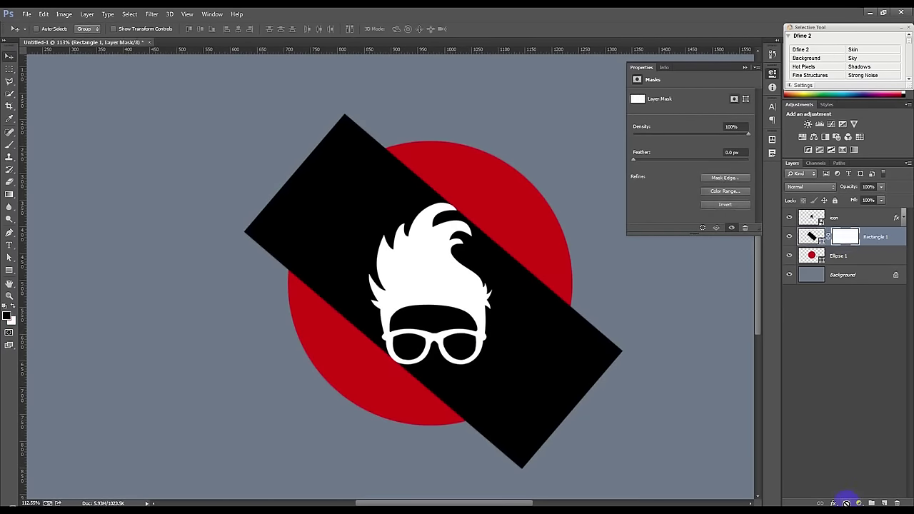
Set up the Brush tool with a soft round tip at 80 px.
{"action": "left_click", "coordinate": [11, 147]}
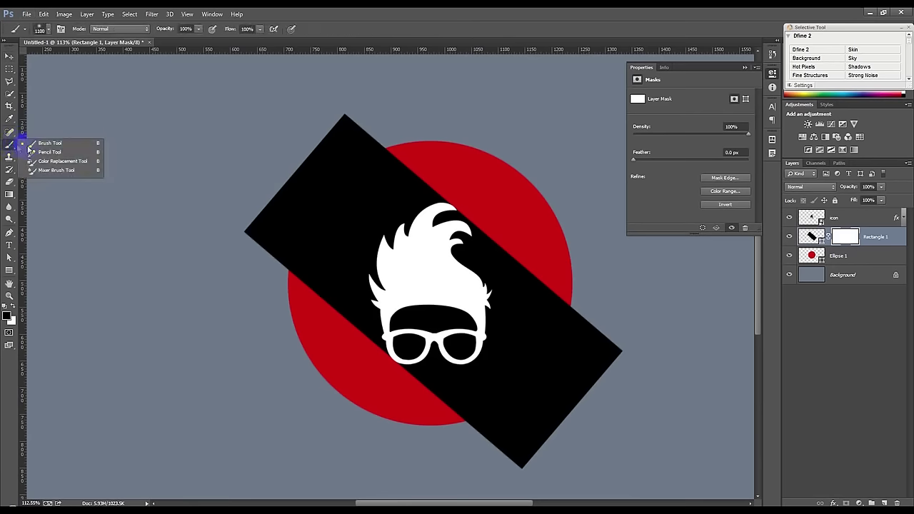
{"action": "left_click", "coordinate": [43, 142]}
{"action": "right_click", "coordinate": [312, 165]}
{"action": "left_click", "coordinate": [395, 230]}
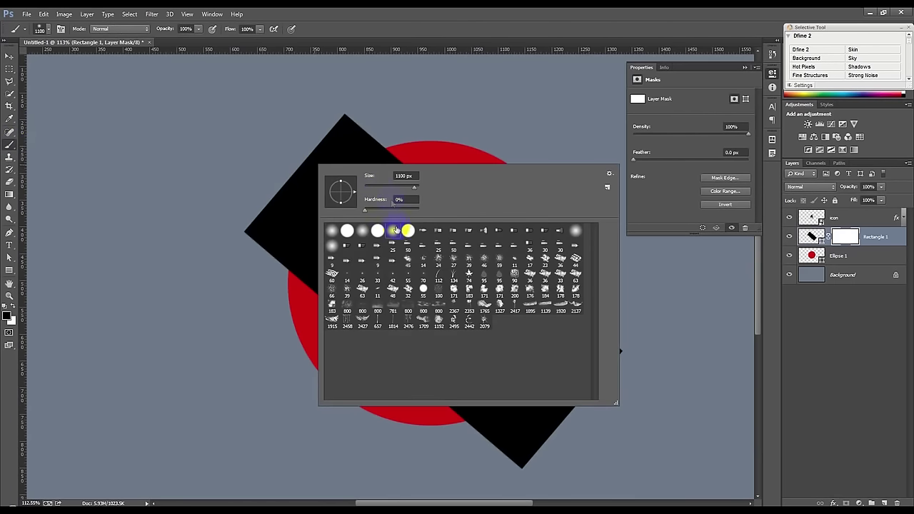
{"action": "double_click", "coordinate": [397, 175]}
{"action": "type", "text": "80"}
Mask out the rectangle's upper-left end and the black over the forehead and glasses lenses.
{"action": "mouse_move", "coordinate": [352, 118]}
{"action": "left_mouse_down"}
{"action": "mouse_move", "coordinate": [250, 200]}
{"action": "mouse_move", "coordinate": [310, 205]}
{"action": "mouse_move", "coordinate": [379, 143]}
{"action": "mouse_move", "coordinate": [363, 163]}
{"action": "mouse_move", "coordinate": [442, 170]}
{"action": "mouse_move", "coordinate": [395, 180]}
{"action": "mouse_move", "coordinate": [383, 209]}
{"action": "left_mouse_up"}
{"action": "mouse_move", "coordinate": [357, 254]}
{"action": "left_mouse_down"}
{"action": "mouse_move", "coordinate": [350, 315]}
{"action": "mouse_move", "coordinate": [357, 352]}
{"action": "left_mouse_up"}
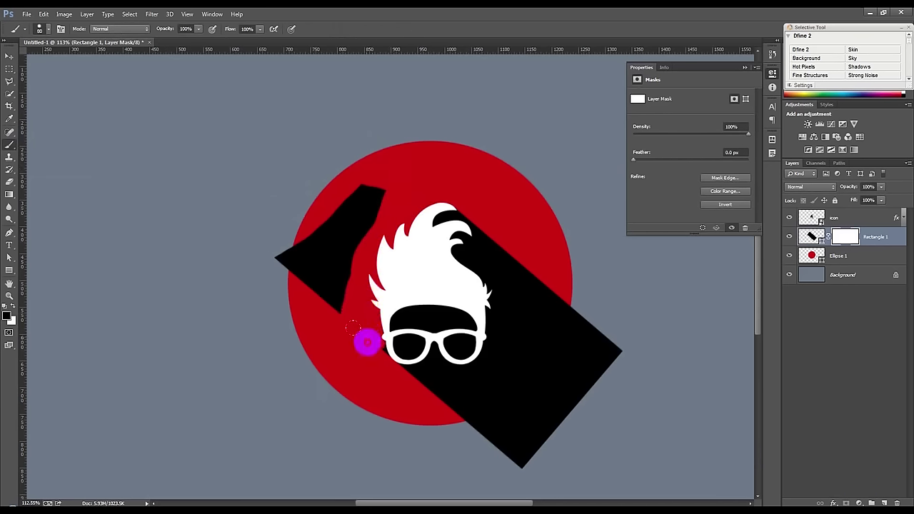
{"action": "mouse_move", "coordinate": [359, 350]}
{"action": "left_mouse_down"}
{"action": "mouse_move", "coordinate": [343, 336]}
{"action": "mouse_move", "coordinate": [364, 196]}
{"action": "mouse_move", "coordinate": [268, 234]}
{"action": "mouse_move", "coordinate": [332, 282]}
{"action": "left_mouse_up"}
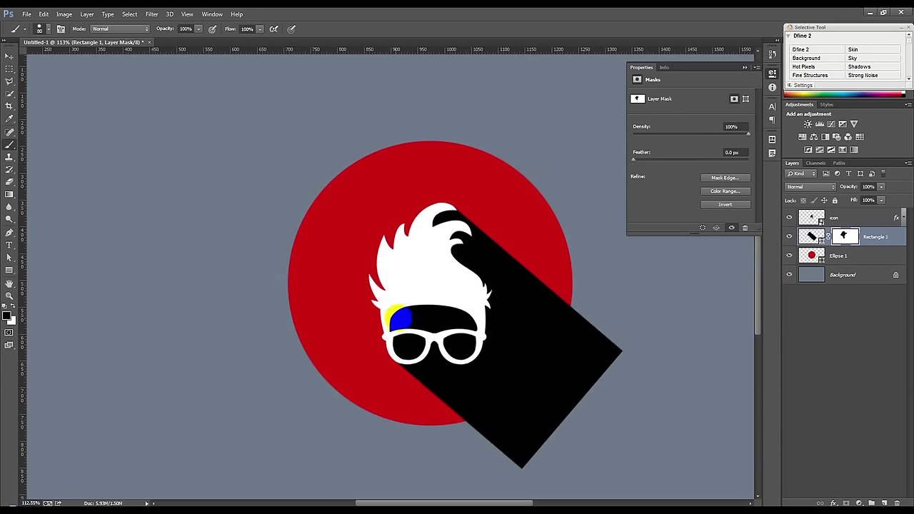
{"action": "mouse_move", "coordinate": [402, 320]}
{"action": "left_mouse_down"}
{"action": "mouse_move", "coordinate": [457, 317]}
{"action": "mouse_move", "coordinate": [459, 341]}
{"action": "left_mouse_up"}
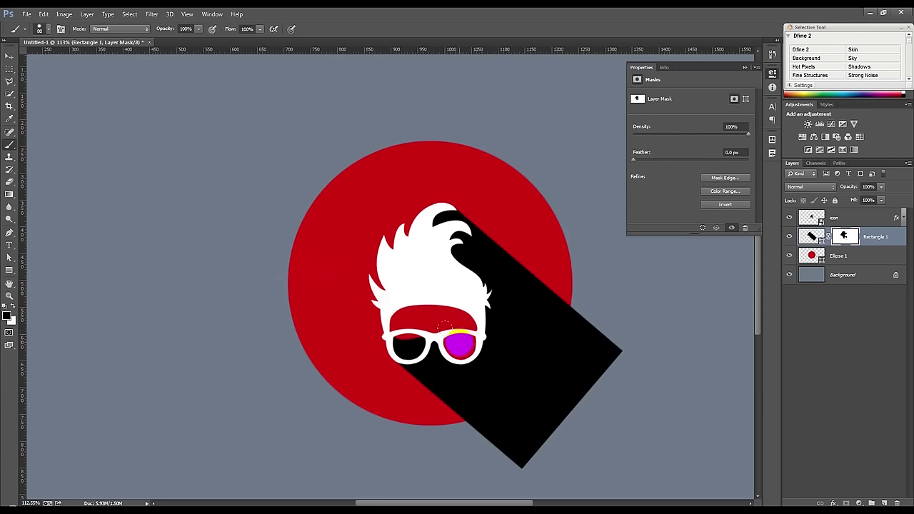
{"action": "mouse_move", "coordinate": [460, 342]}
{"action": "left_mouse_down"}
{"action": "mouse_move", "coordinate": [445, 326]}
{"action": "mouse_move", "coordinate": [406, 321]}
{"action": "mouse_move", "coordinate": [408, 342]}
{"action": "left_mouse_up"}
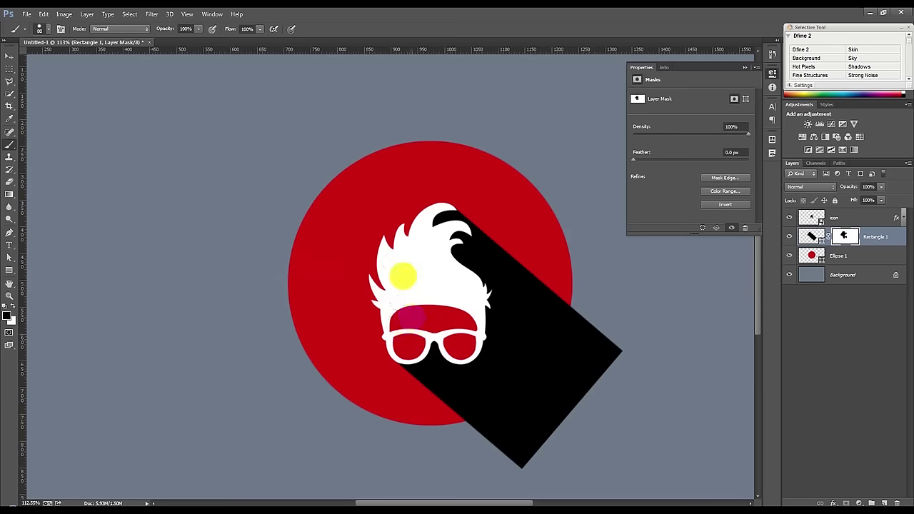
Clip the Rectangle 1 shadow layer to the red circle with Create Clipping Mask.
{"action": "left_click", "coordinate": [10, 56]}
{"action": "left_click_drag", "start_coordinate": [844, 236], "coordinate": [848, 257]}
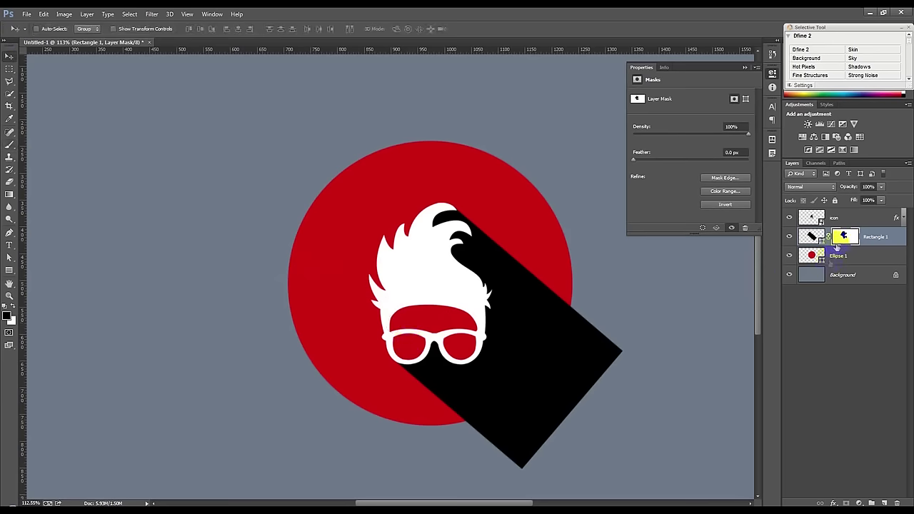
{"action": "right_click", "coordinate": [884, 236]}
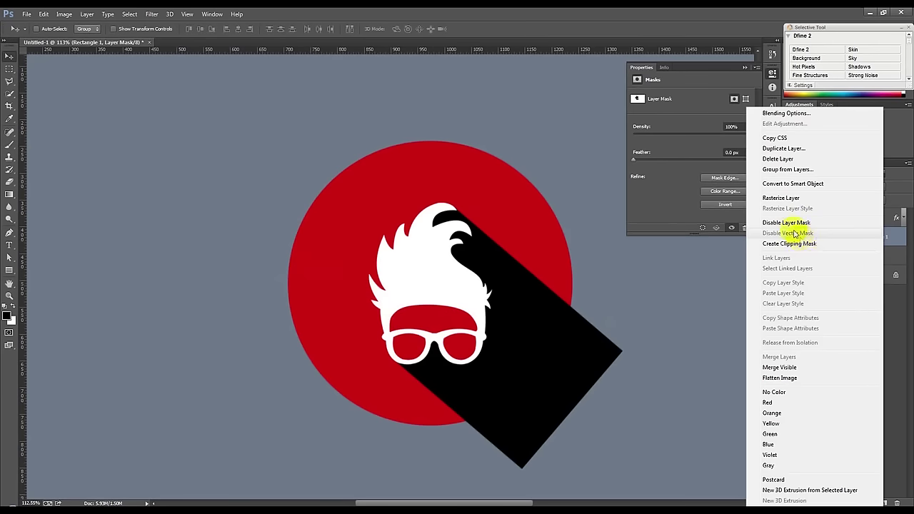
{"action": "left_click", "coordinate": [788, 244]}
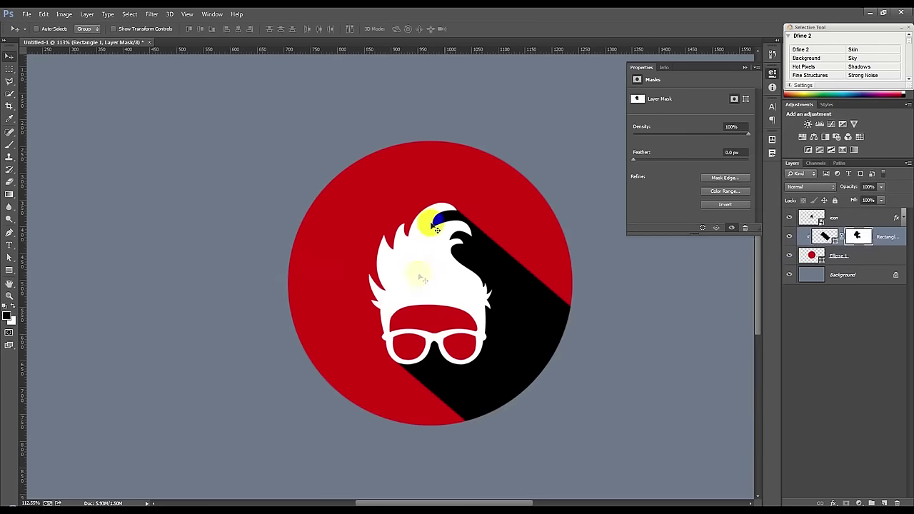
{"action": "left_click", "coordinate": [744, 67]}
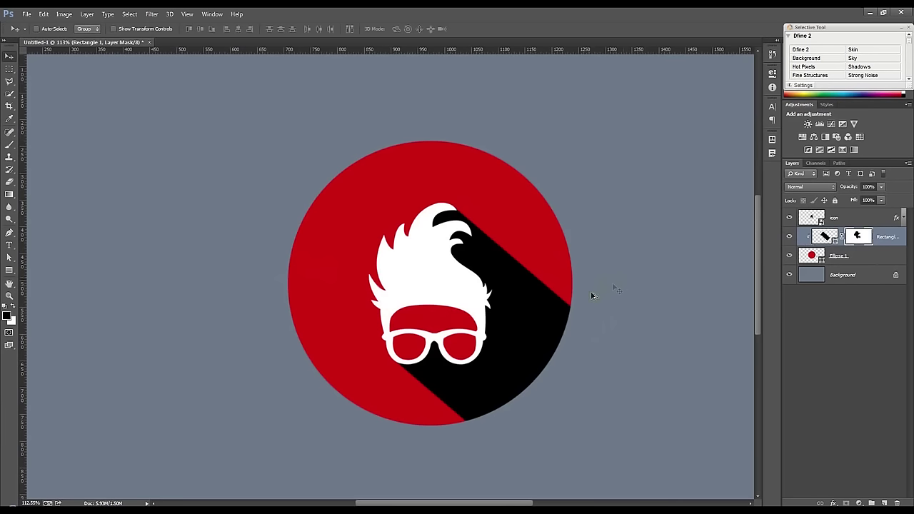
Set the Rectangle 1 layer's Fill to 1%.
{"action": "scroll", "coordinate": [579, 296], "scroll_direction": "up", "scroll_amount": 3}
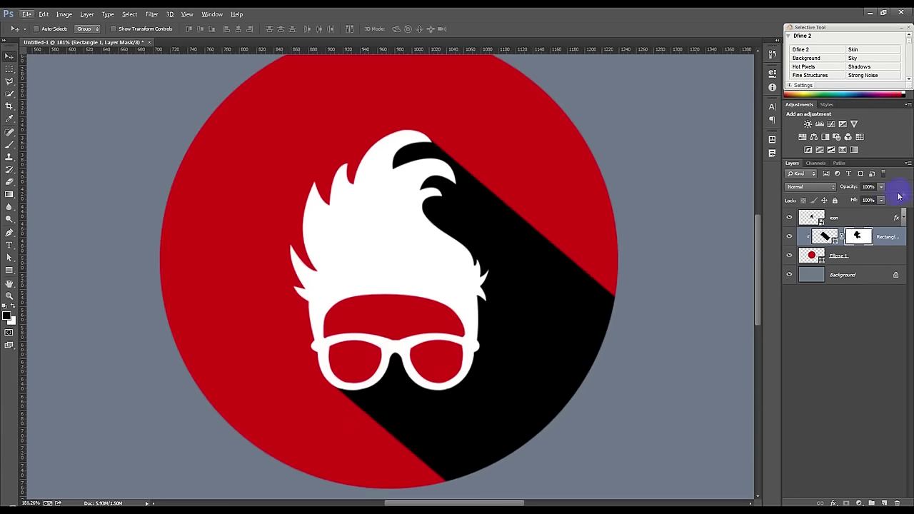
{"action": "left_click", "coordinate": [870, 200]}
{"action": "type", "text": "1"}
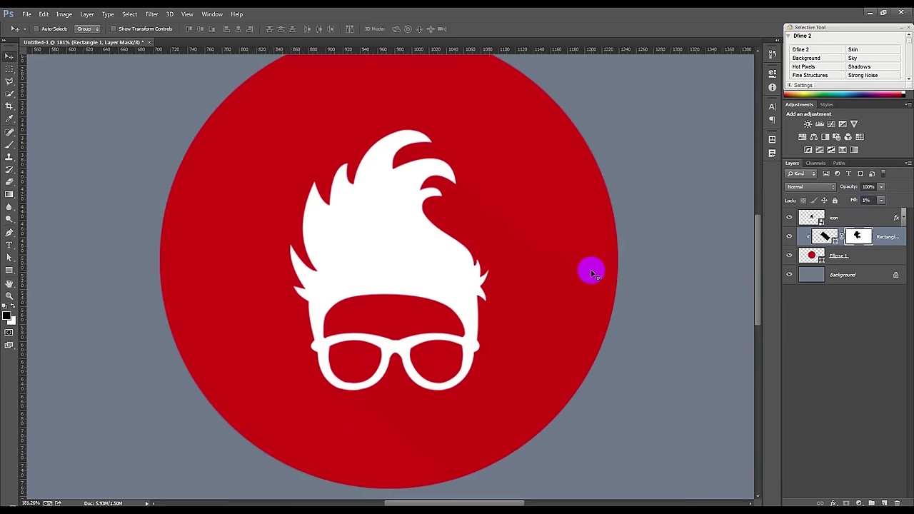
{"action": "left_click", "coordinate": [896, 236]}
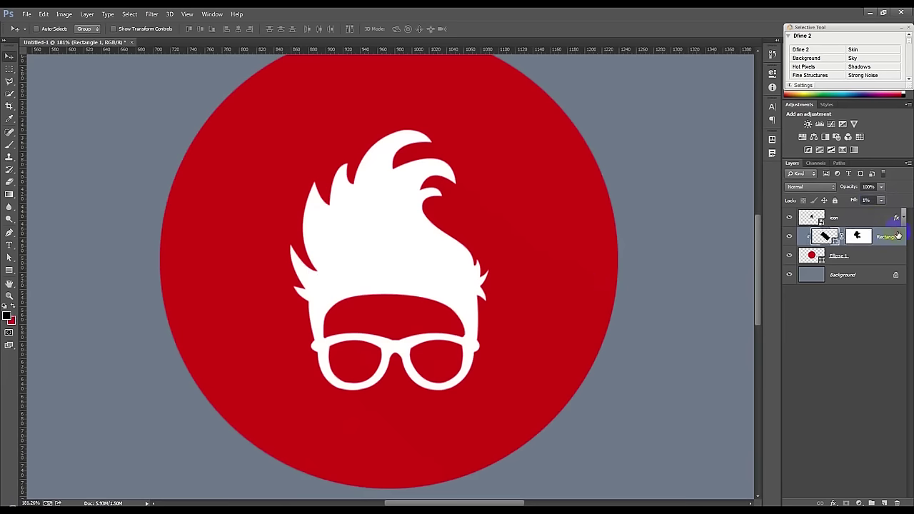
Add a Gradient Overlay to the shadow rectangle using a transparent-fade preset at 45°.
{"action": "double_click", "coordinate": [901, 240]}
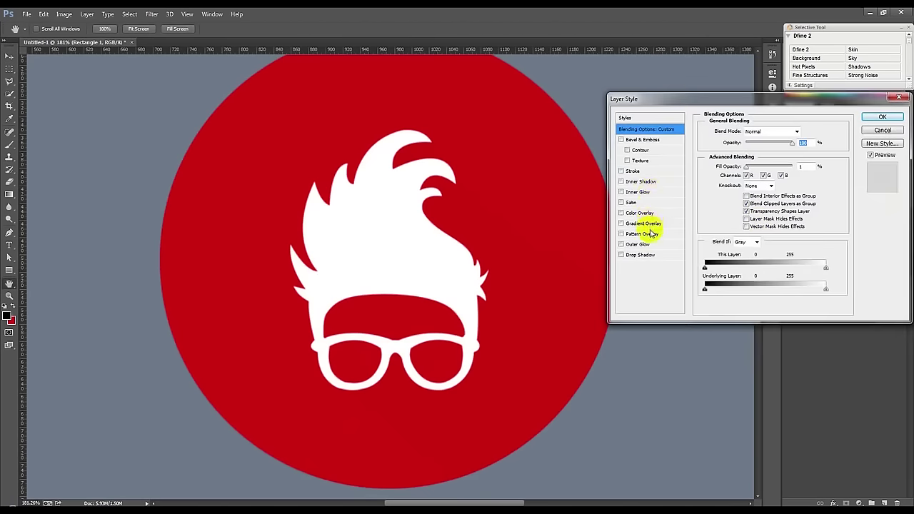
{"action": "left_click", "coordinate": [647, 224]}
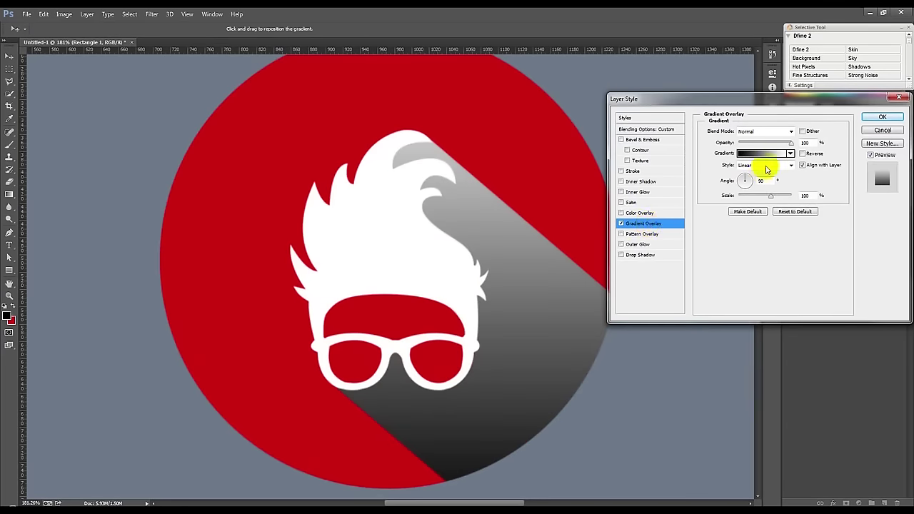
{"action": "left_click", "coordinate": [790, 153]}
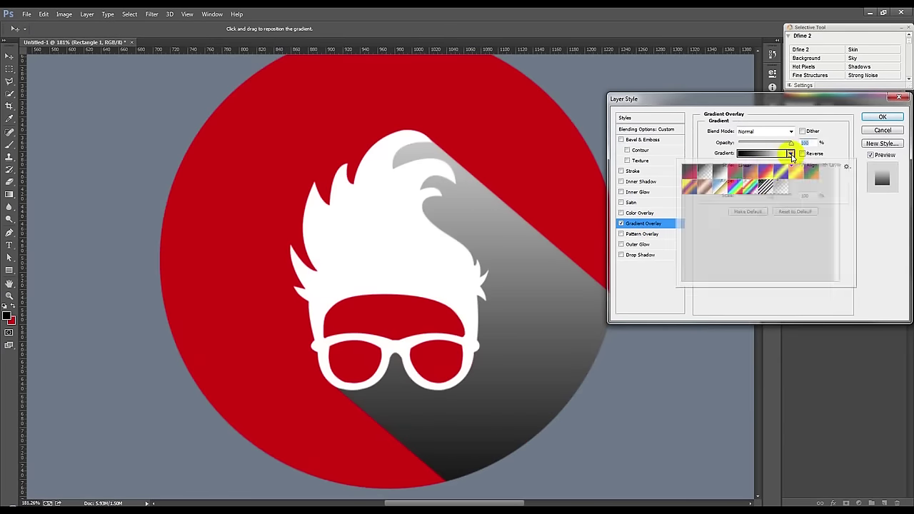
{"action": "left_click", "coordinate": [776, 189]}
{"action": "left_click", "coordinate": [781, 111]}
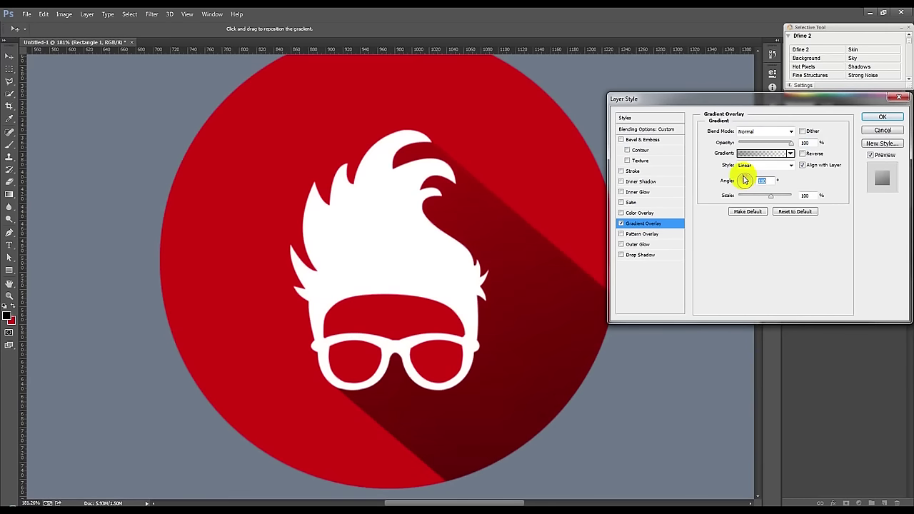
{"action": "left_click_drag", "start_coordinate": [742, 180], "coordinate": [749, 189]}
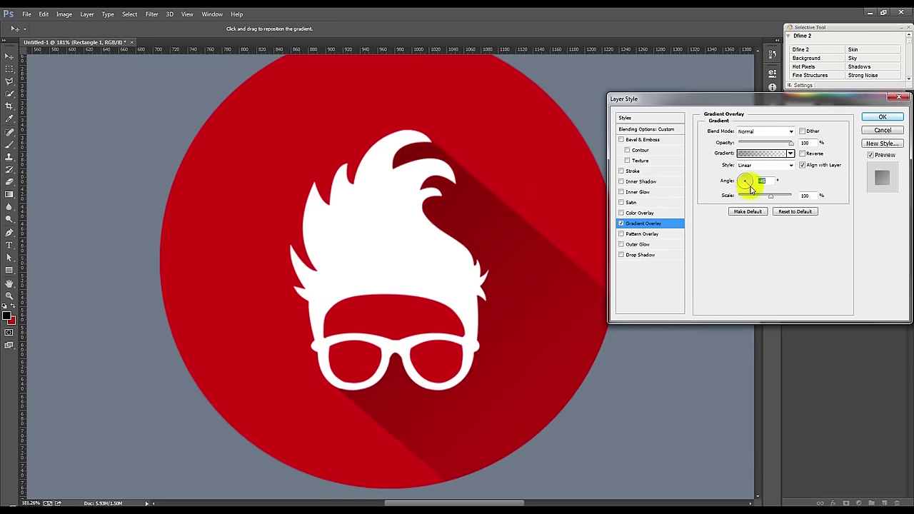
Drag the gradient so the shadow is darkest near the hair, then confirm the layer style.
{"action": "mouse_move", "coordinate": [490, 261]}
{"action": "left_mouse_down"}
{"action": "mouse_move", "coordinate": [567, 384]}
{"action": "mouse_move", "coordinate": [543, 371]}
{"action": "mouse_move", "coordinate": [438, 255]}
{"action": "left_mouse_up"}
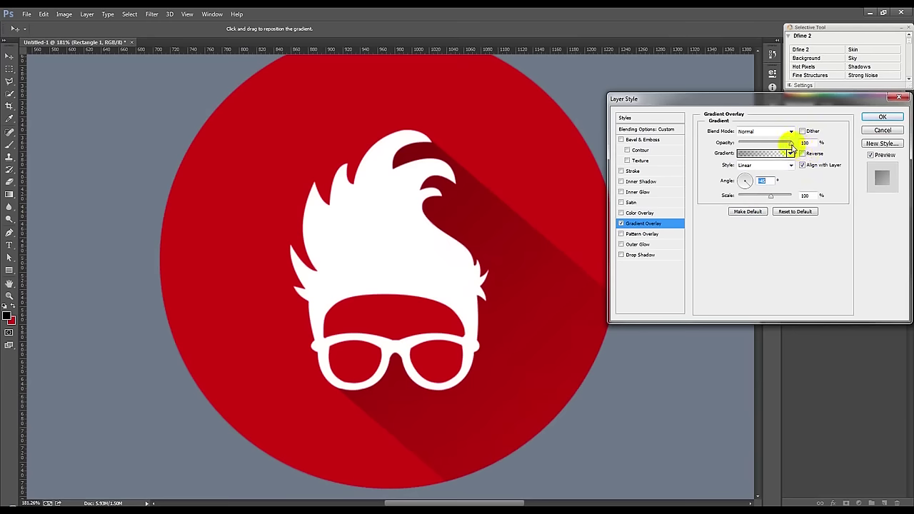
{"action": "left_click", "coordinate": [501, 262]}
{"action": "mouse_move", "coordinate": [501, 262]}
{"action": "left_mouse_down"}
{"action": "mouse_move", "coordinate": [495, 404]}
{"action": "mouse_move", "coordinate": [559, 411]}
{"action": "mouse_move", "coordinate": [508, 338]}
{"action": "mouse_move", "coordinate": [494, 293]}
{"action": "left_mouse_up"}
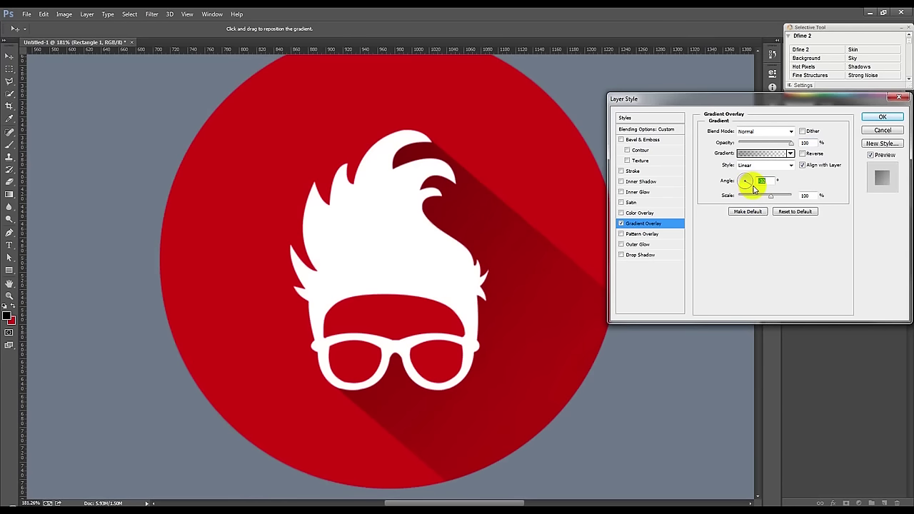
{"action": "mouse_move", "coordinate": [485, 301]}
{"action": "left_mouse_down"}
{"action": "mouse_move", "coordinate": [582, 369]}
{"action": "mouse_move", "coordinate": [512, 321]}
{"action": "left_mouse_up"}
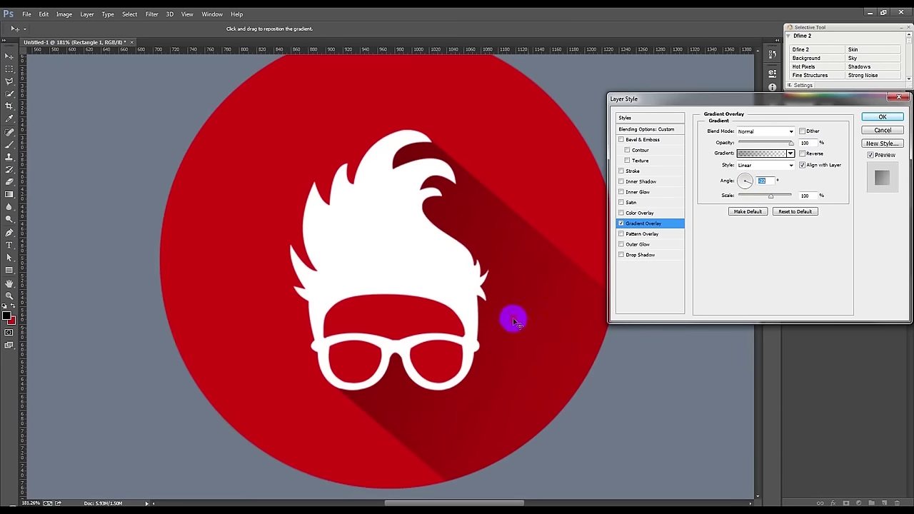
{"action": "left_click", "coordinate": [879, 118]}
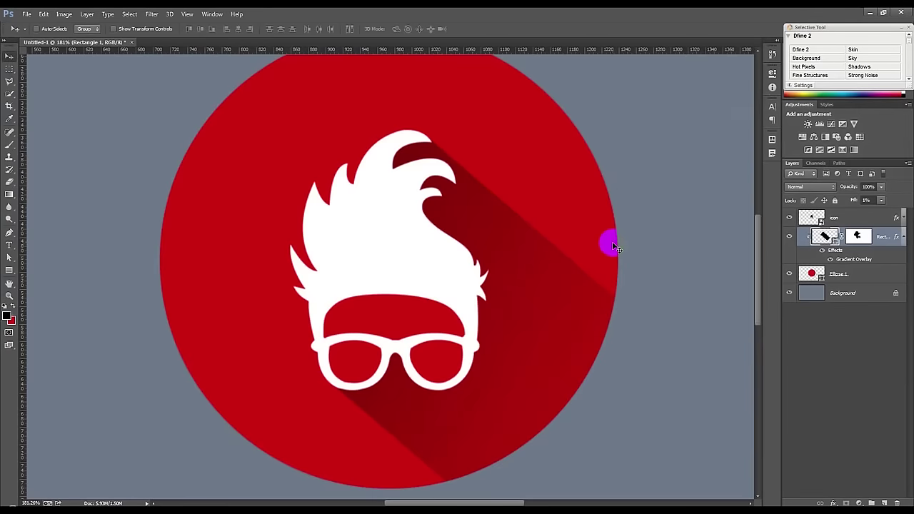
{"action": "scroll", "coordinate": [612, 241], "scroll_direction": "down", "scroll_amount": 5}
{"action": "scroll", "coordinate": [532, 296], "scroll_direction": "up", "scroll_amount": 2}
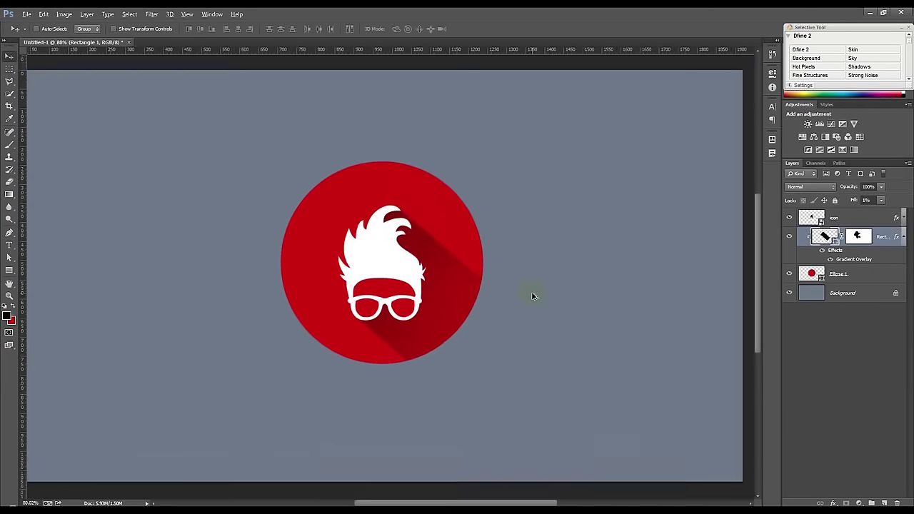
{"action": "left_click", "coordinate": [853, 190]}
{"action": "left_click_drag", "start_coordinate": [854, 191], "coordinate": [847, 189]}
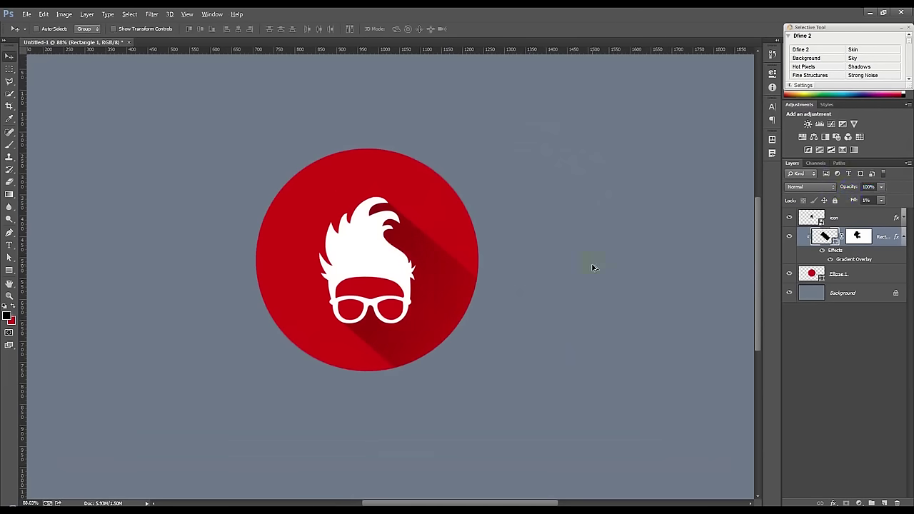
{"action": "scroll", "coordinate": [591, 267], "scroll_direction": "down", "scroll_amount": 2}
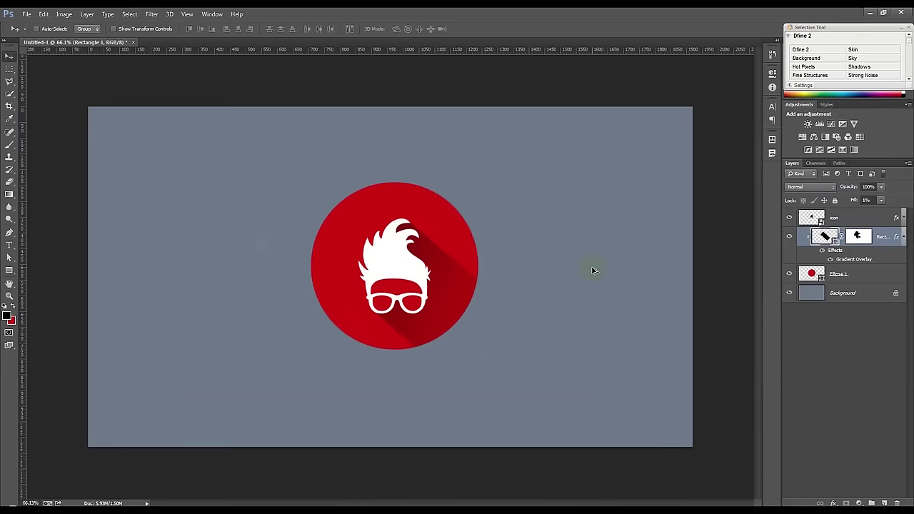
{"action": "left_click", "coordinate": [852, 216], "text": "shift"}
{"action": "left_click", "coordinate": [859, 272], "text": "shift"}
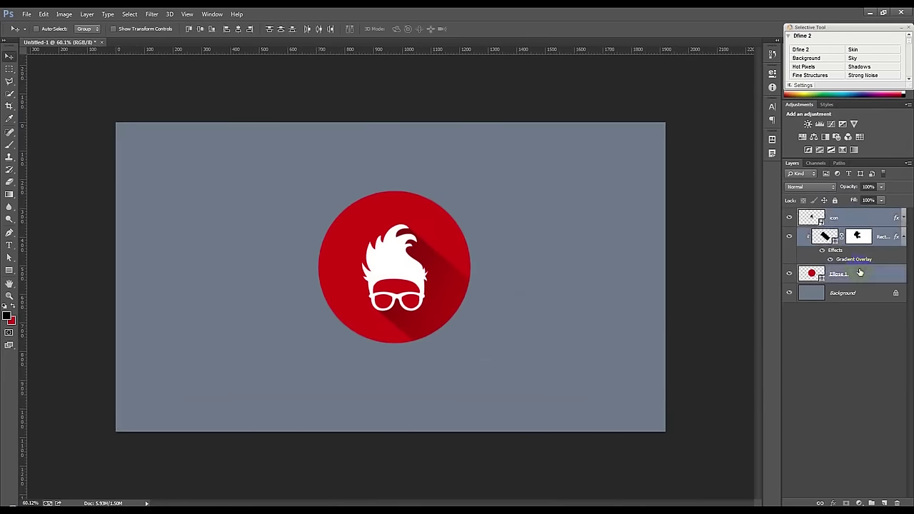
Group the icon layers as Group 1 and scale it up to about 127%.
{"action": "key", "text": "ctrl+g"}
{"action": "key", "text": "ctrl+t"}
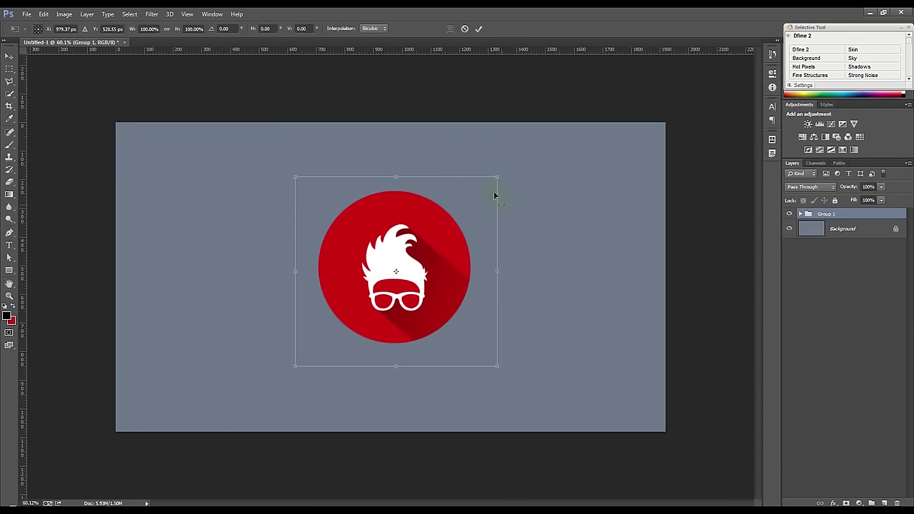
{"action": "left_click_drag", "start_coordinate": [502, 174], "coordinate": [541, 159]}
{"action": "left_click_drag", "start_coordinate": [477, 196], "coordinate": [482, 214]}
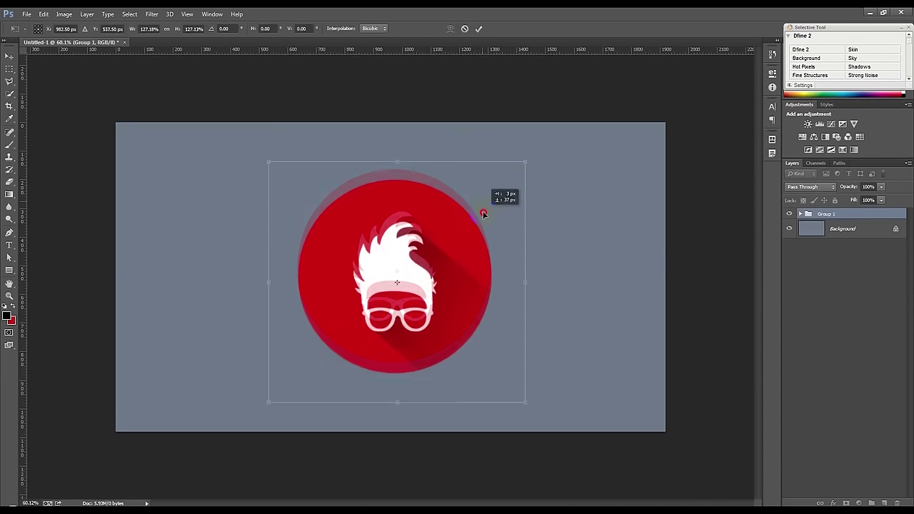
{"action": "left_click", "coordinate": [479, 29]}
Centre Group 1 horizontally against the full canvas, then deselect.
{"action": "key", "text": "ctrl+a"}
{"action": "left_click", "coordinate": [201, 28]}
{"action": "key", "text": "ctrl+d"}
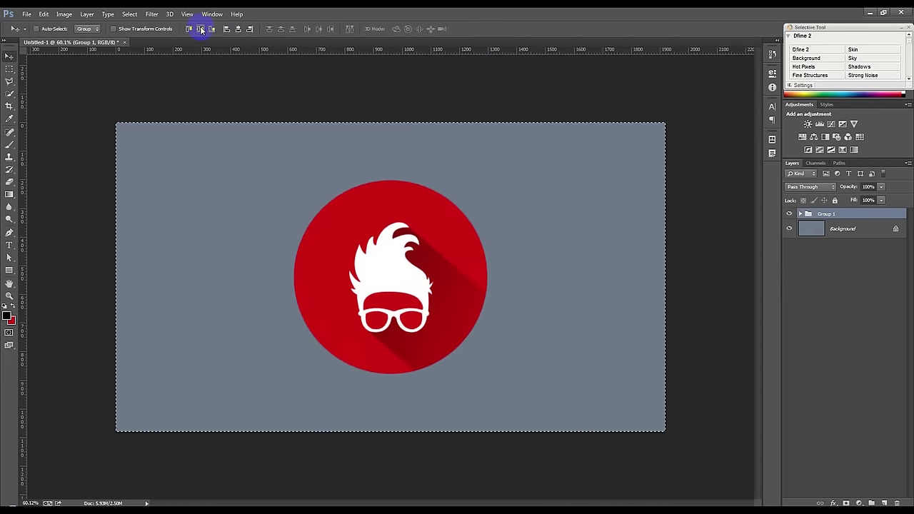
{"action": "left_click", "coordinate": [840, 227]}
Fill the Background layer with dark grey #484848.
{"action": "left_click", "coordinate": [8, 316]}
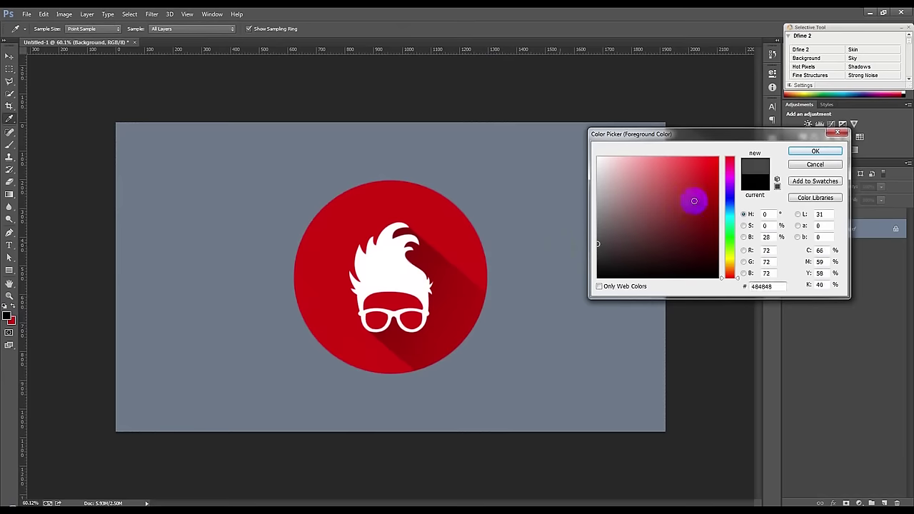
{"action": "left_click", "coordinate": [815, 150]}
{"action": "key", "text": "ctrl+z"}
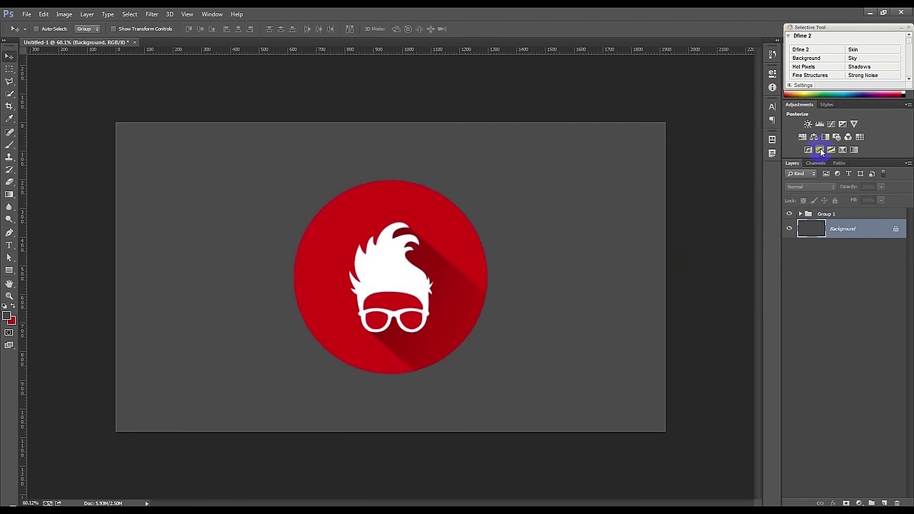
{"action": "scroll", "coordinate": [439, 266], "scroll_direction": "up", "scroll_amount": 1}
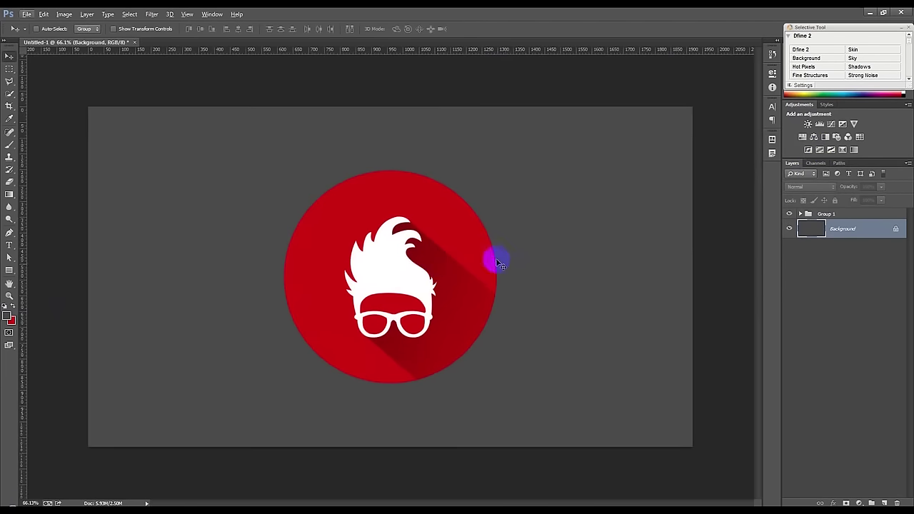
Move the Group 1 icon higher on the canvas.
{"action": "left_click", "coordinate": [833, 217]}
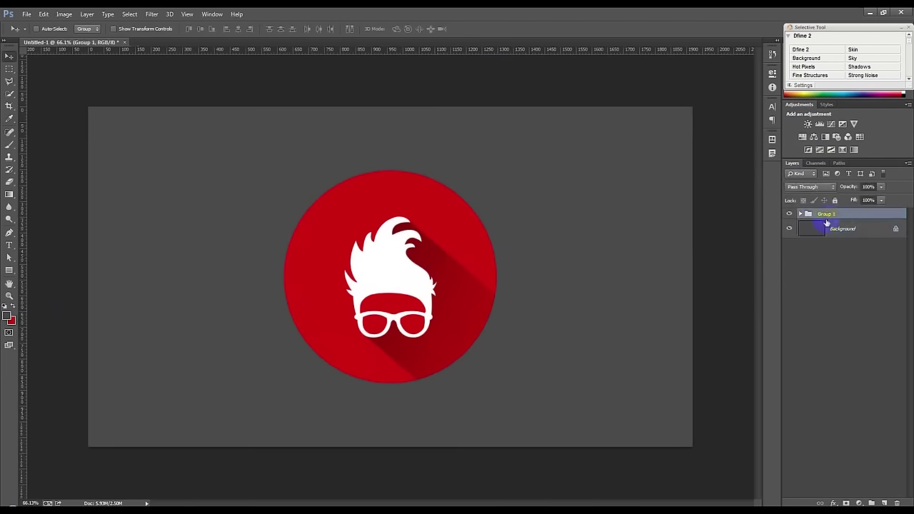
{"action": "left_click_drag", "start_coordinate": [551, 271], "coordinate": [546, 238]}
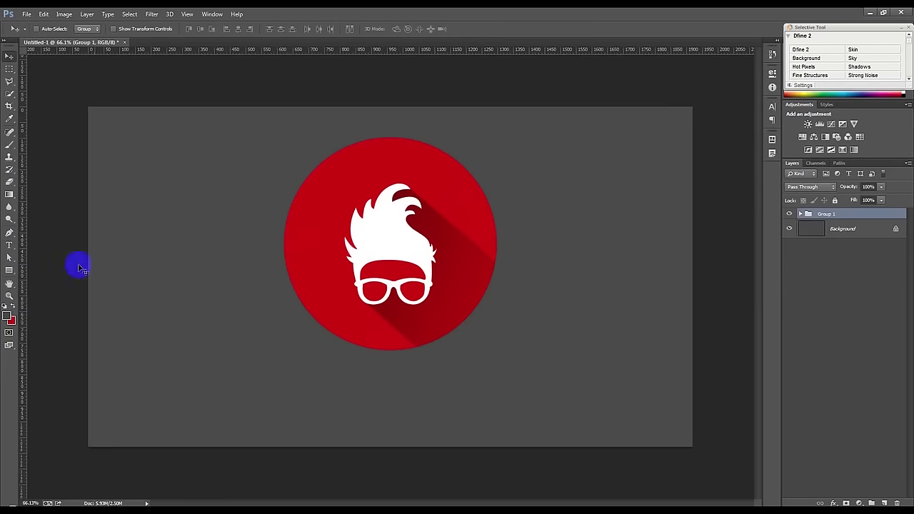
{"action": "left_click", "coordinate": [10, 246]}
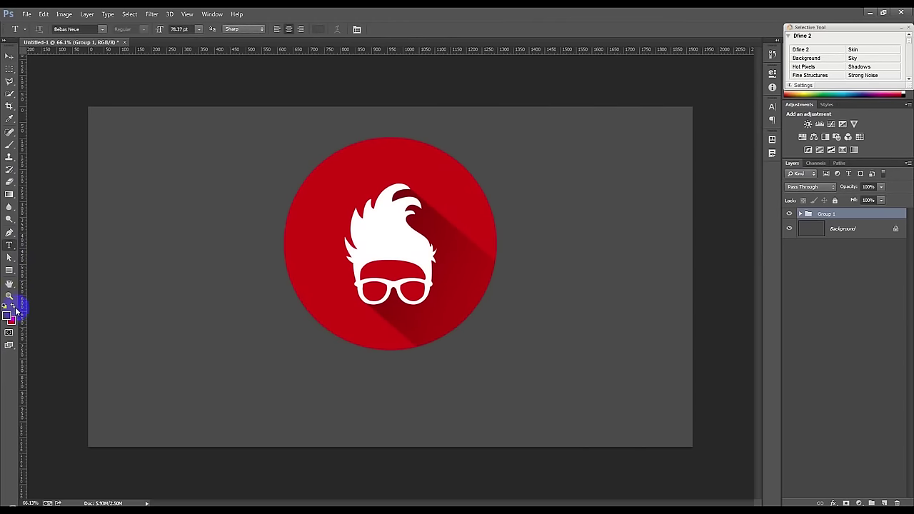
Add white Bebas Neue 'HASS HASIB' text positioned beneath the red icon.
{"action": "key", "text": "d"}
{"action": "left_click", "coordinate": [12, 307]}
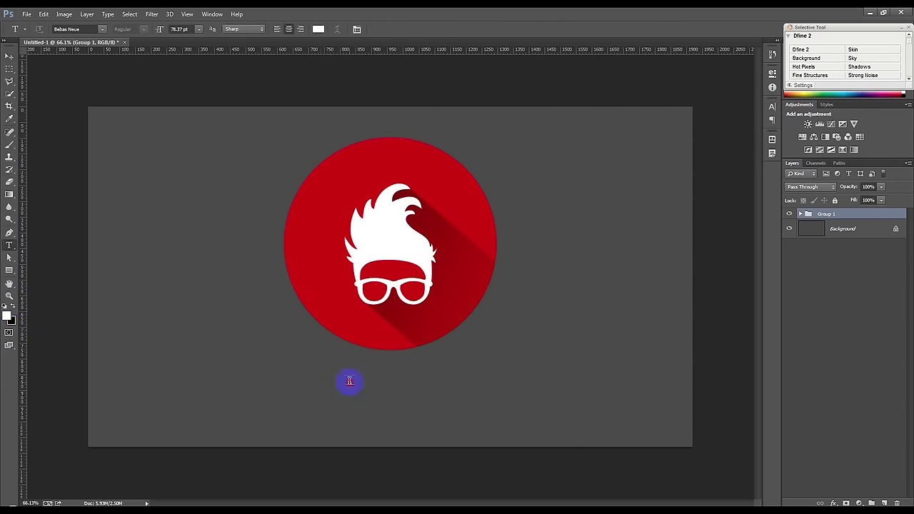
{"action": "left_click", "coordinate": [349, 381]}
{"action": "type", "text": "HASS "}
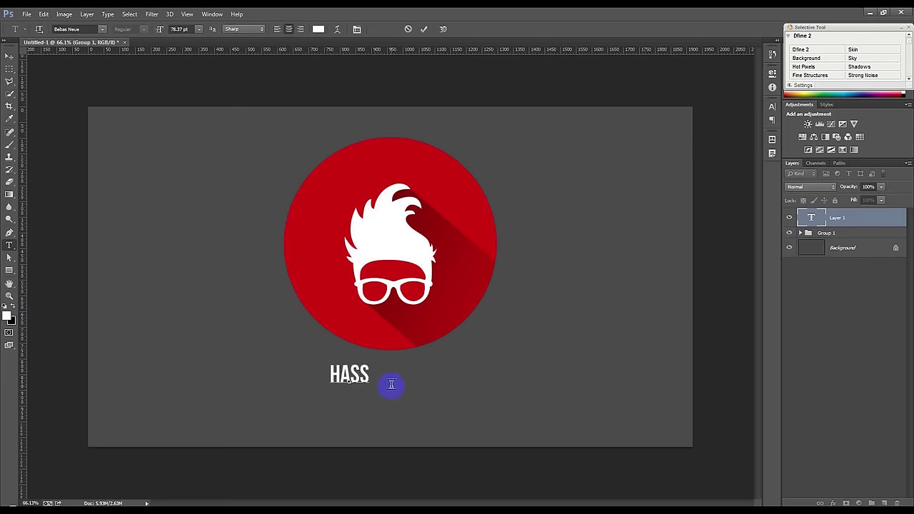
{"action": "type", "text": "HASIB"}
{"action": "key", "text": "ctrl+a"}
{"action": "left_click_drag", "start_coordinate": [423, 400], "coordinate": [490, 397]}
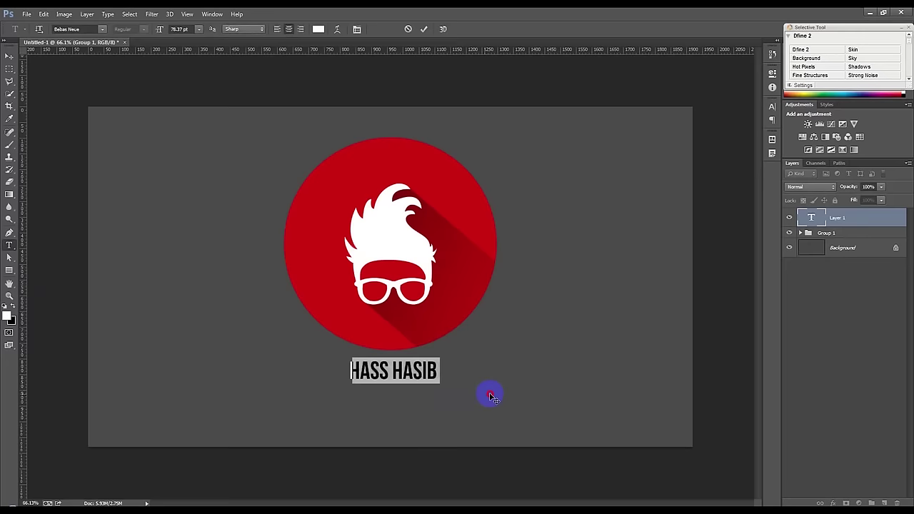
{"action": "left_click", "coordinate": [424, 29]}
{"action": "left_click", "coordinate": [9, 55]}
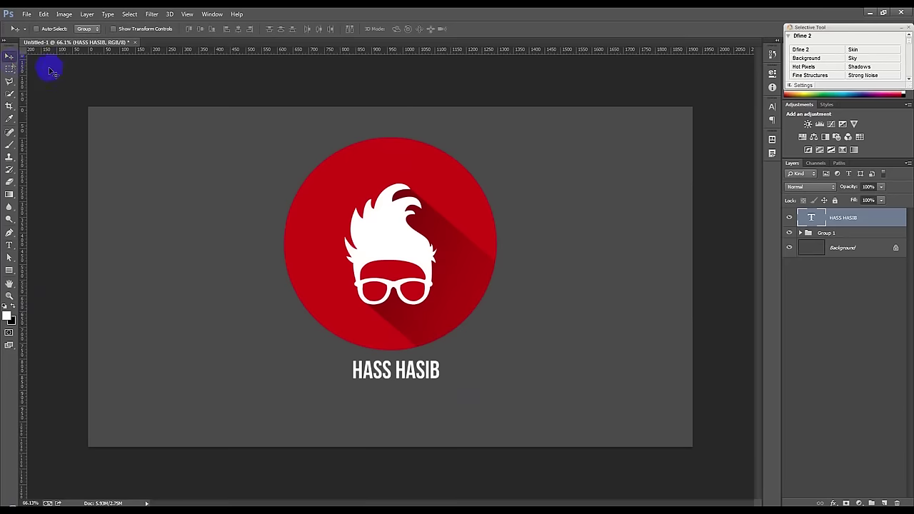
{"action": "key", "text": "ctrl+a"}
Centre the HASS HASIB text horizontally and cancel the Save As dialog.
{"action": "left_click", "coordinate": [239, 32]}
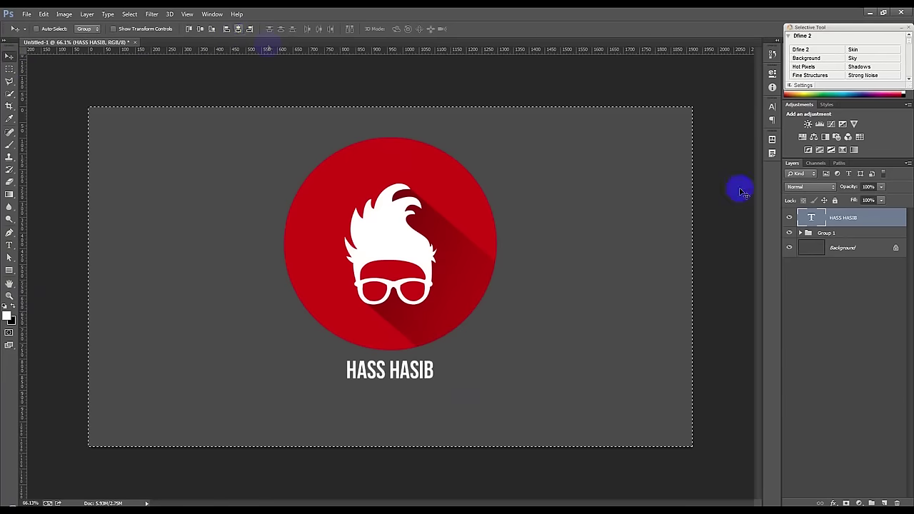
{"action": "left_click", "coordinate": [842, 233]}
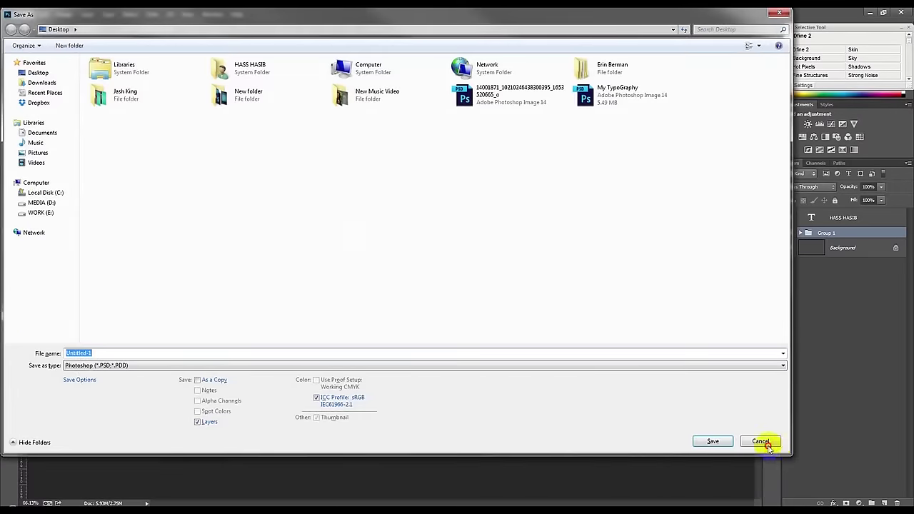
{"action": "left_click", "coordinate": [759, 439]}
Select Group 1 with the HASS HASIB text and move both down together.
{"action": "scroll", "coordinate": [593, 385], "scroll_direction": "up", "scroll_amount": 2}
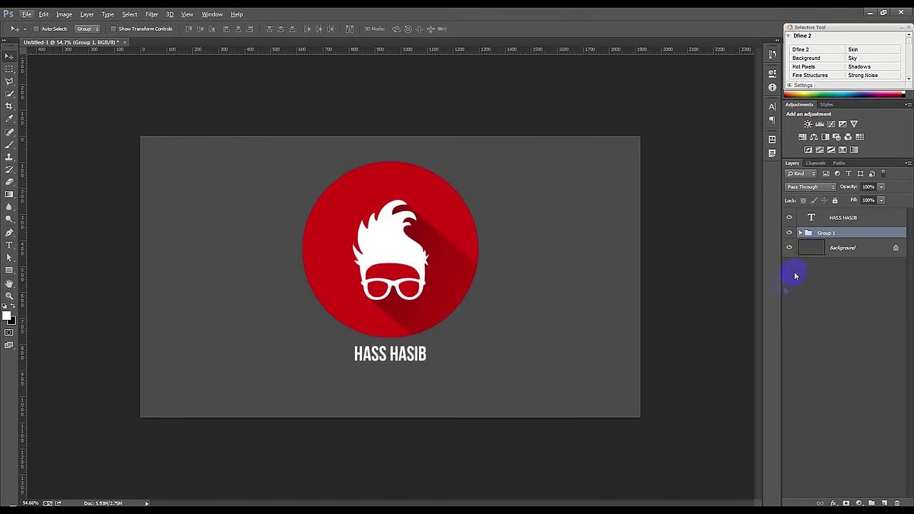
{"action": "left_click", "coordinate": [833, 218], "text": "shift"}
{"action": "left_click_drag", "start_coordinate": [551, 219], "coordinate": [550, 233]}
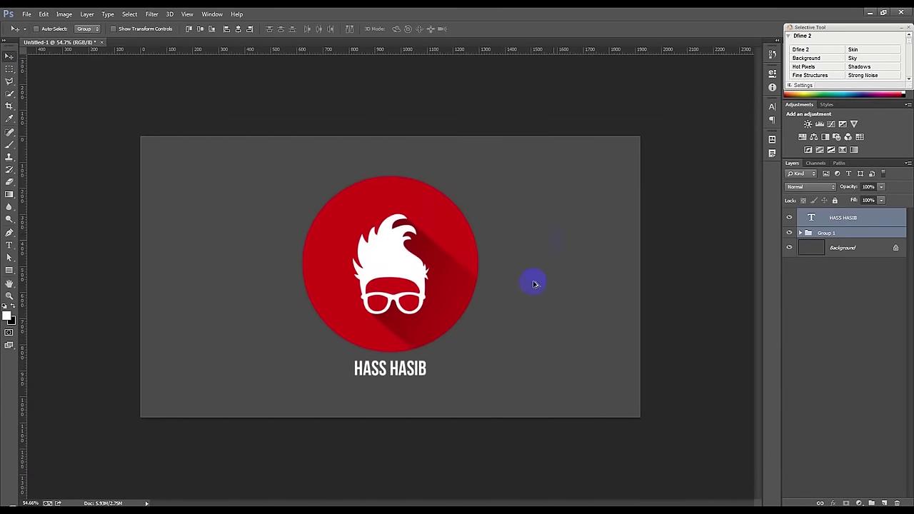
{"action": "scroll", "coordinate": [534, 284], "scroll_direction": "up", "scroll_amount": 1}
{"action": "scroll", "coordinate": [530, 289], "scroll_direction": "up", "scroll_amount": 1}
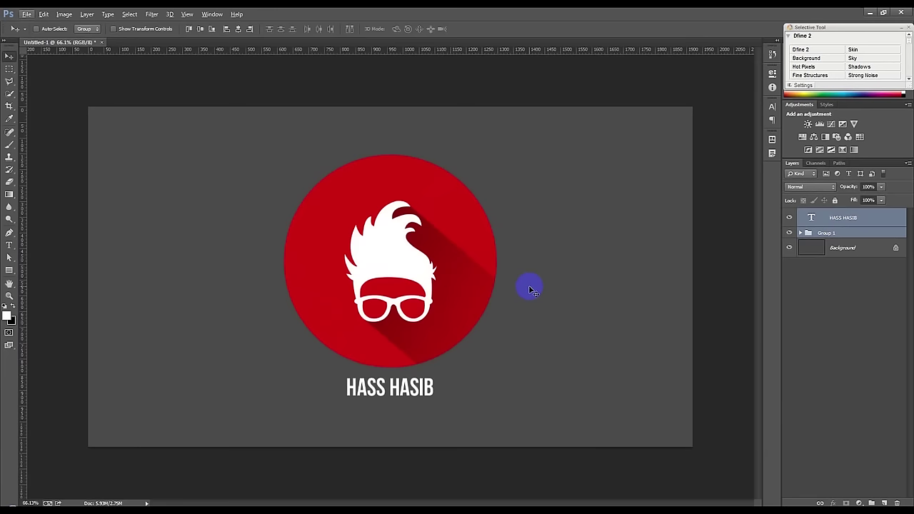
{"action": "scroll", "coordinate": [532, 293], "scroll_direction": "up", "scroll_amount": 1}
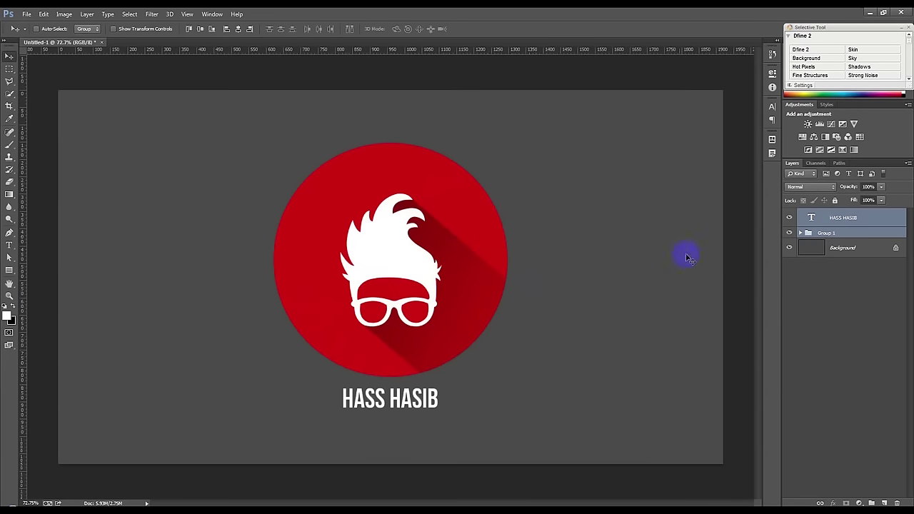